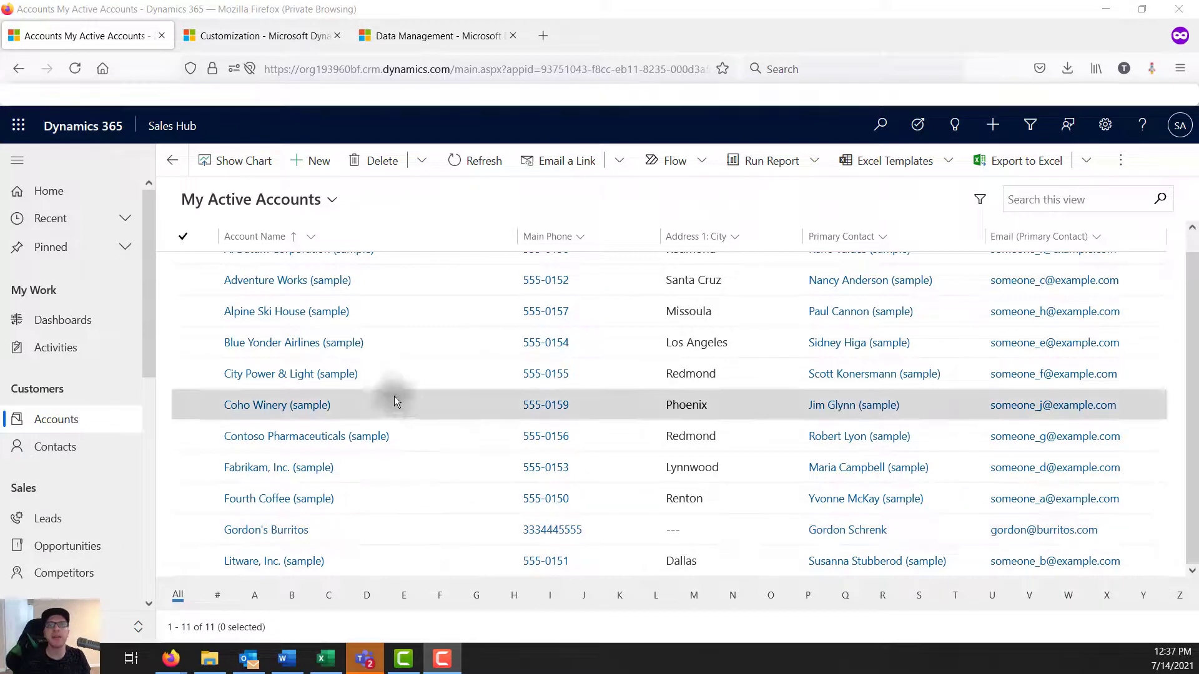
Reload the Accounts list, switch to All Accounts, then back to My Active Accounts
scroll(406, 409, up, 1)
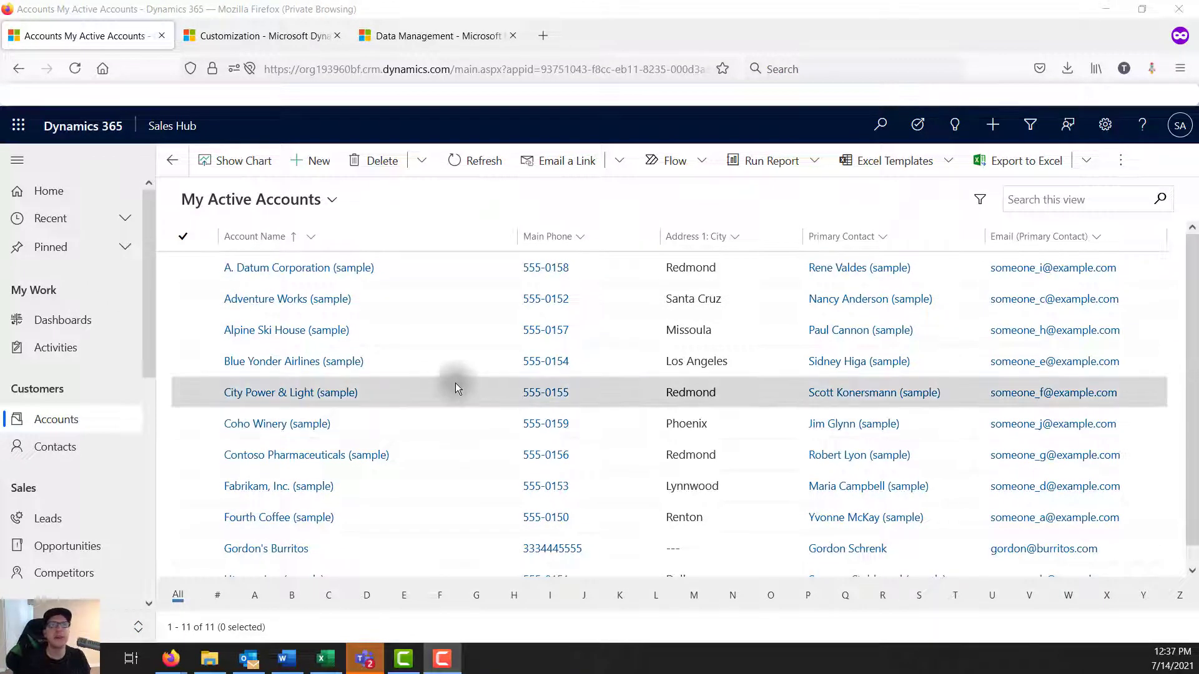
click(58, 425)
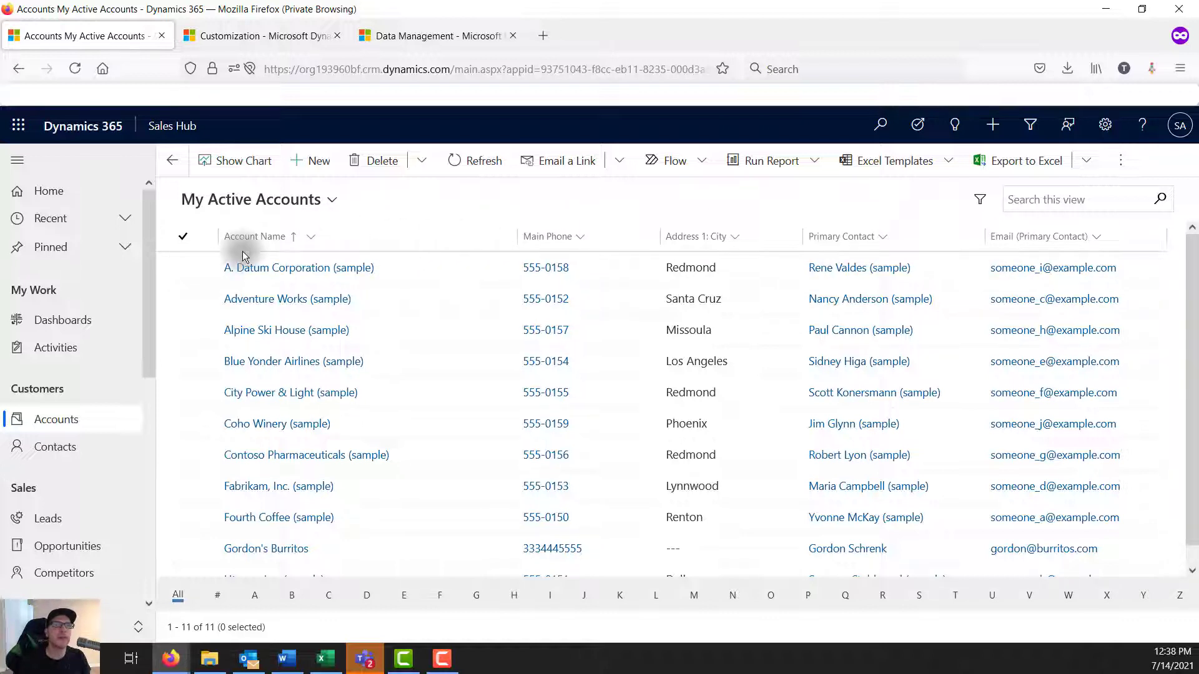
click(330, 205)
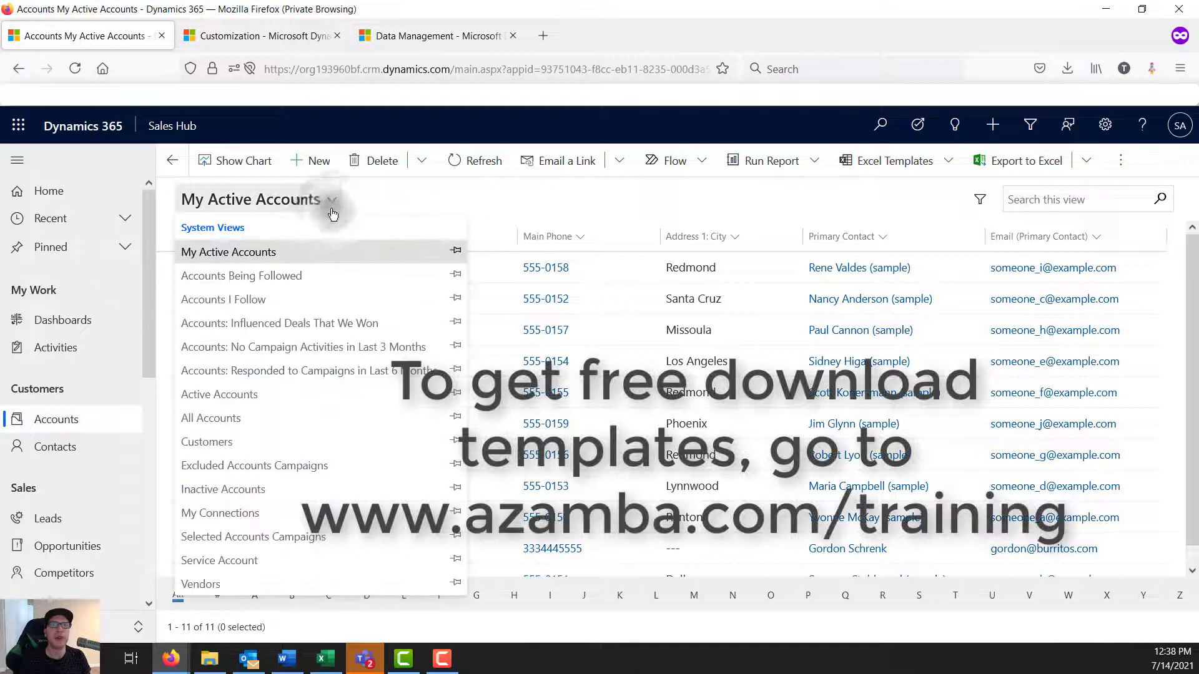
click(215, 419)
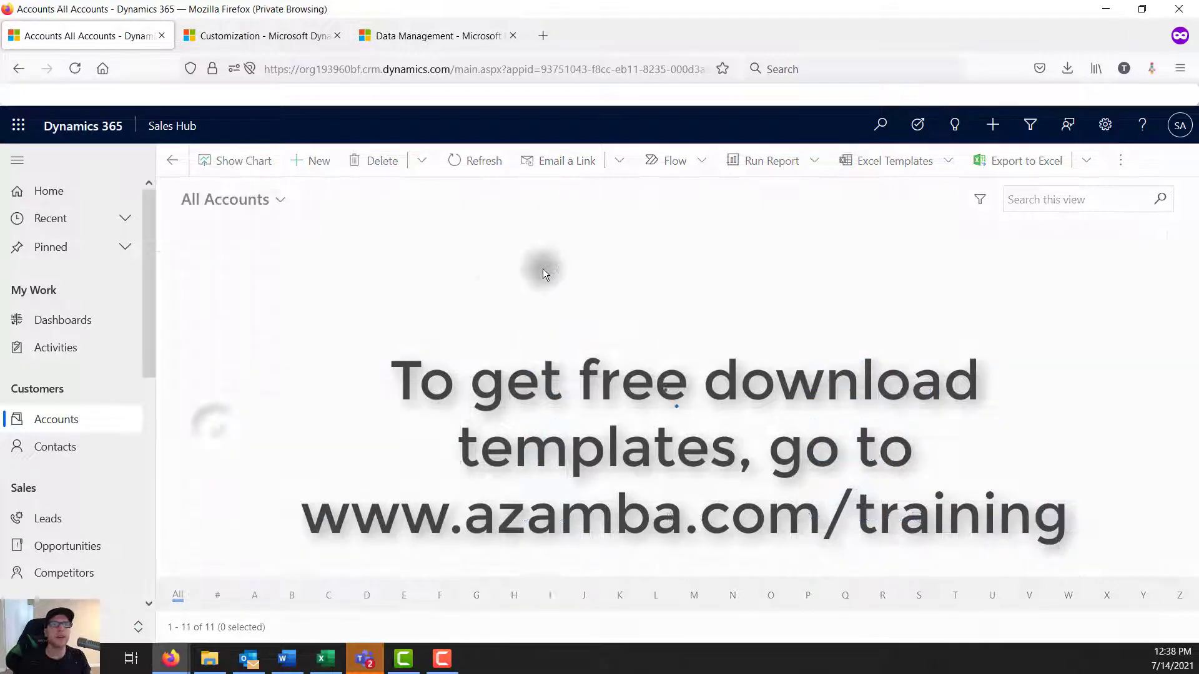
click(281, 198)
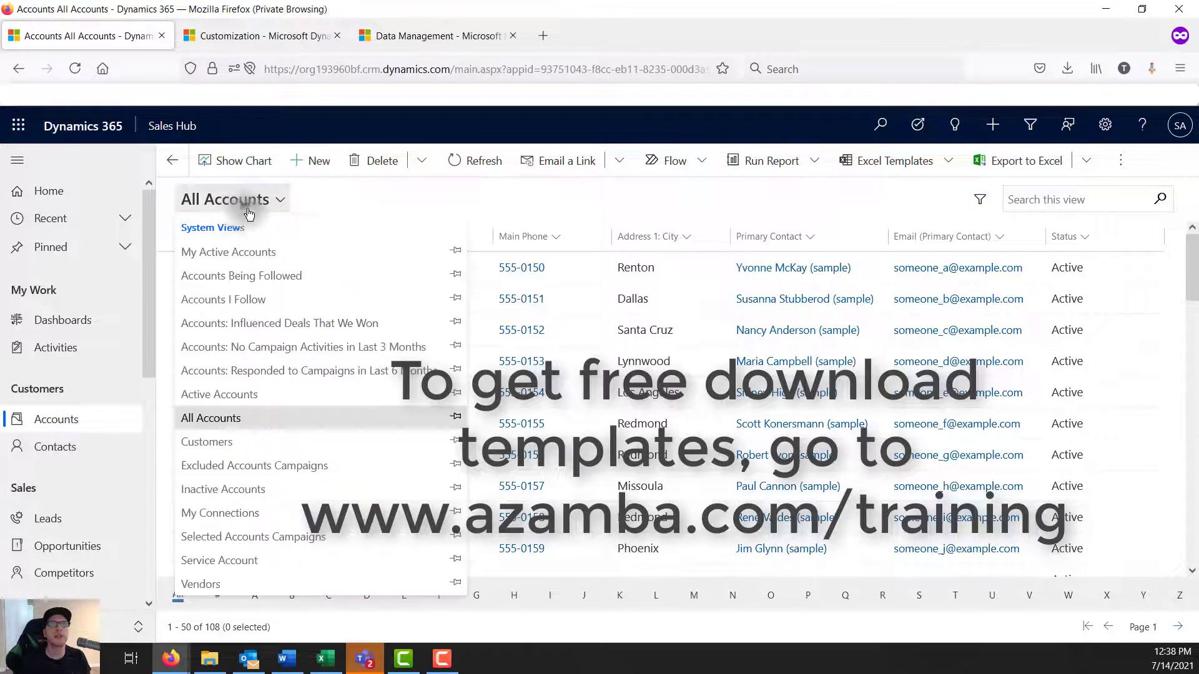
click(259, 252)
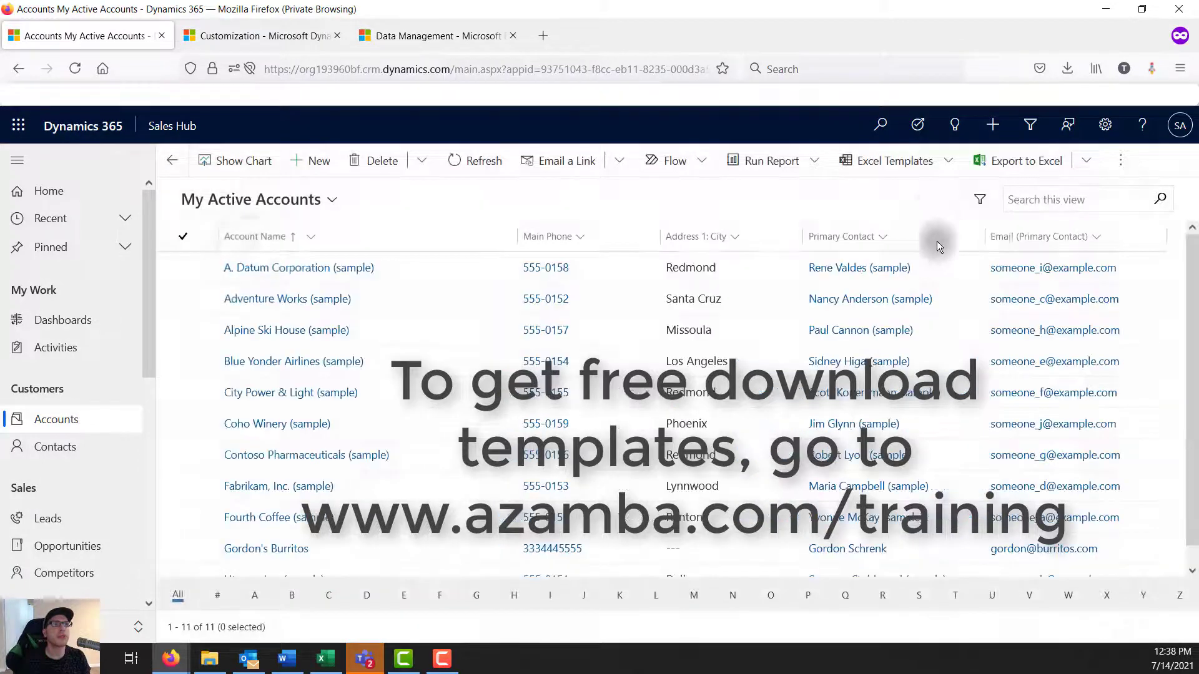
Start a new Excel template download using the Account entity and the My Active Accounts view
click(947, 161)
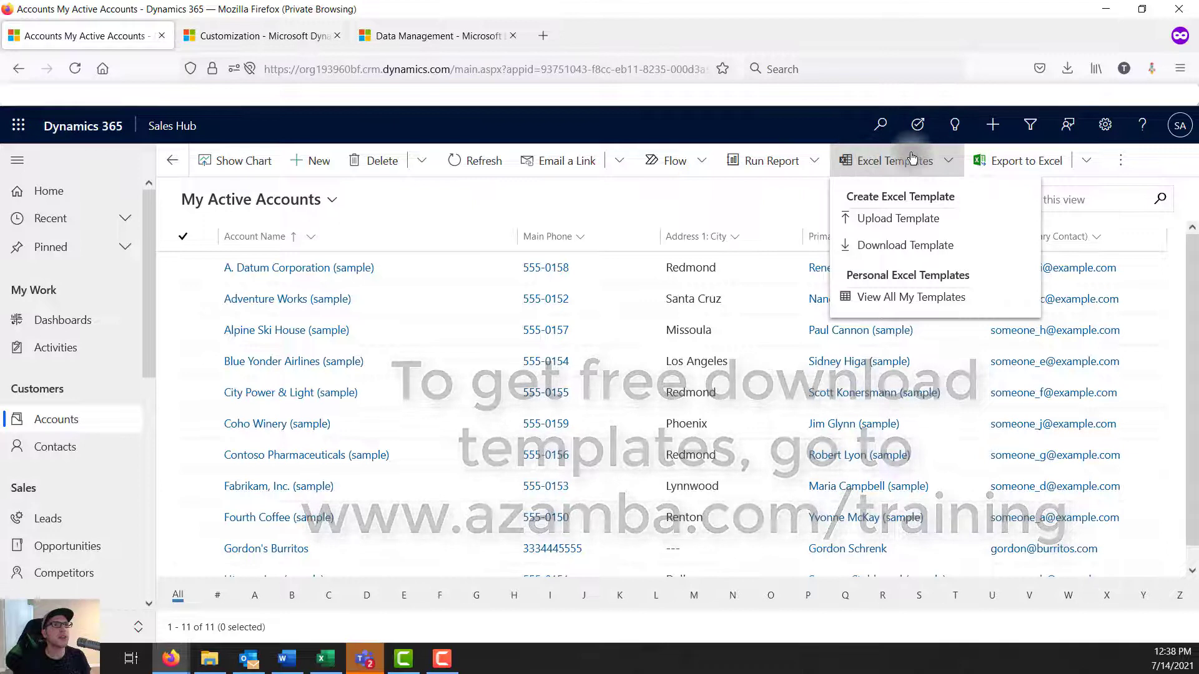
click(904, 252)
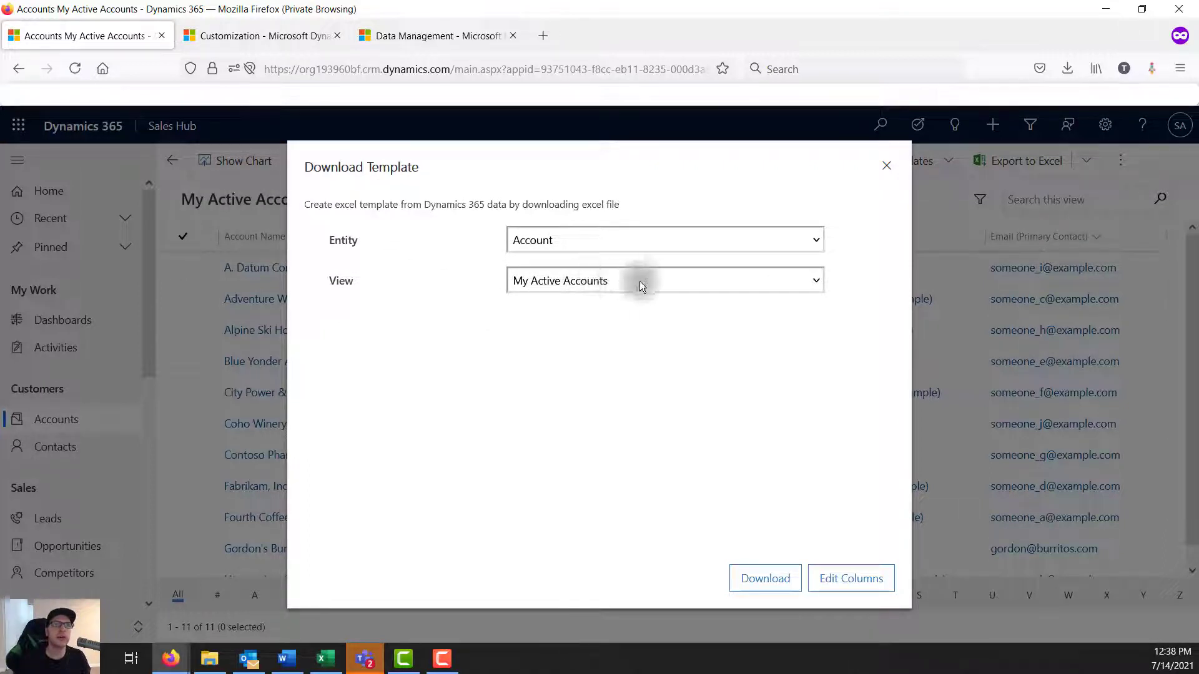
click(589, 240)
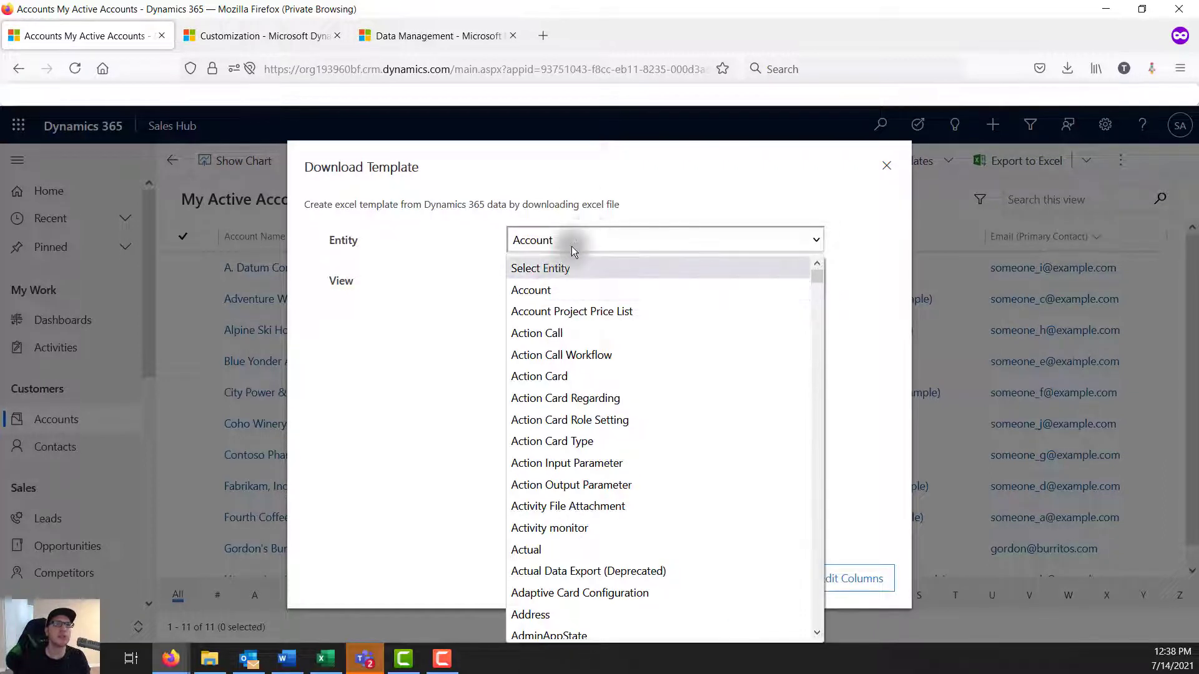
click(571, 243)
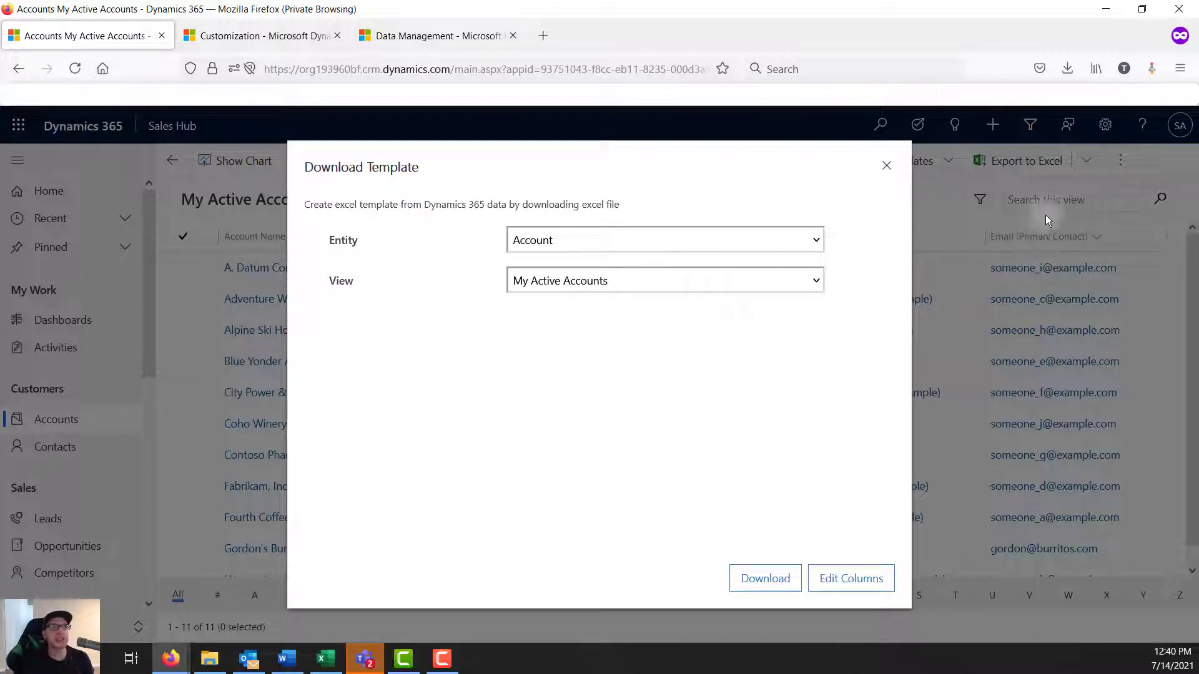
Edit the template columns to exclude Address 1: City while keeping Account Name
click(835, 581)
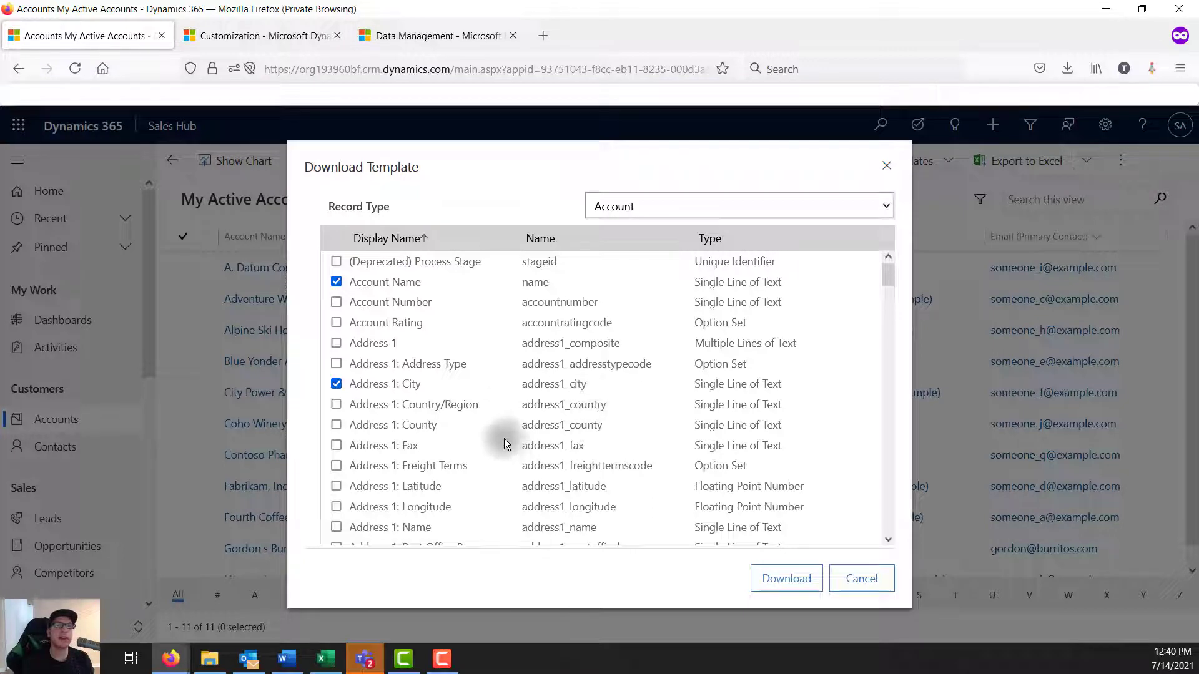
scroll(512, 400, down, 10)
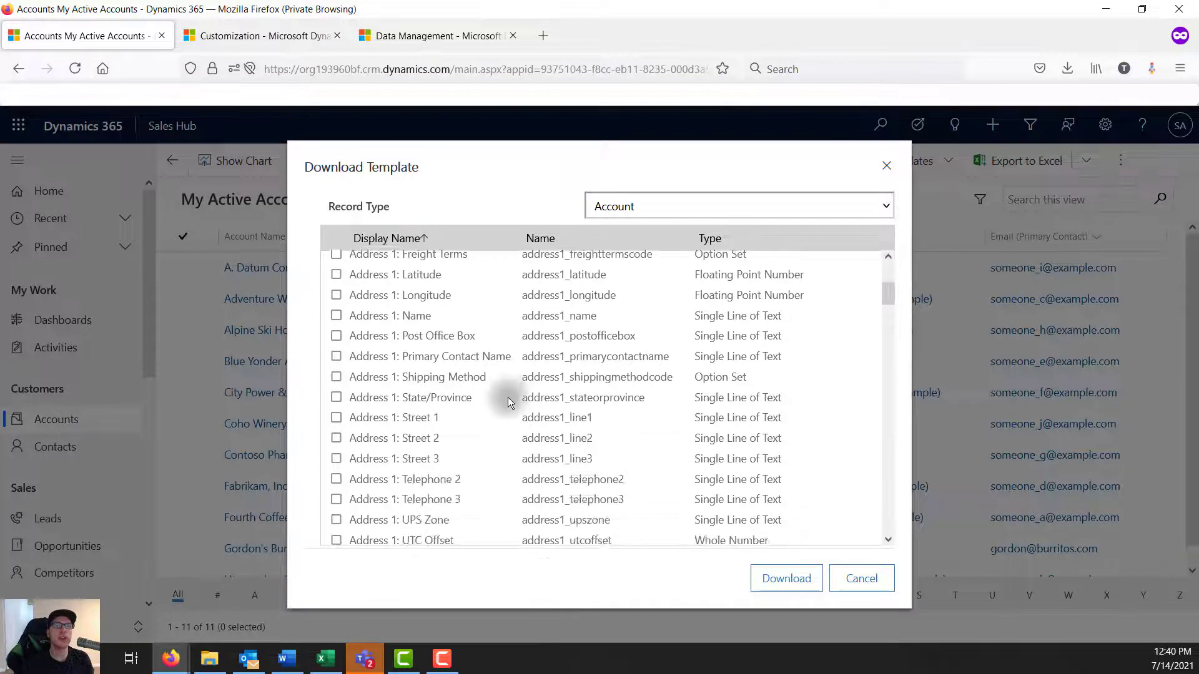
scroll(507, 395, up, 10)
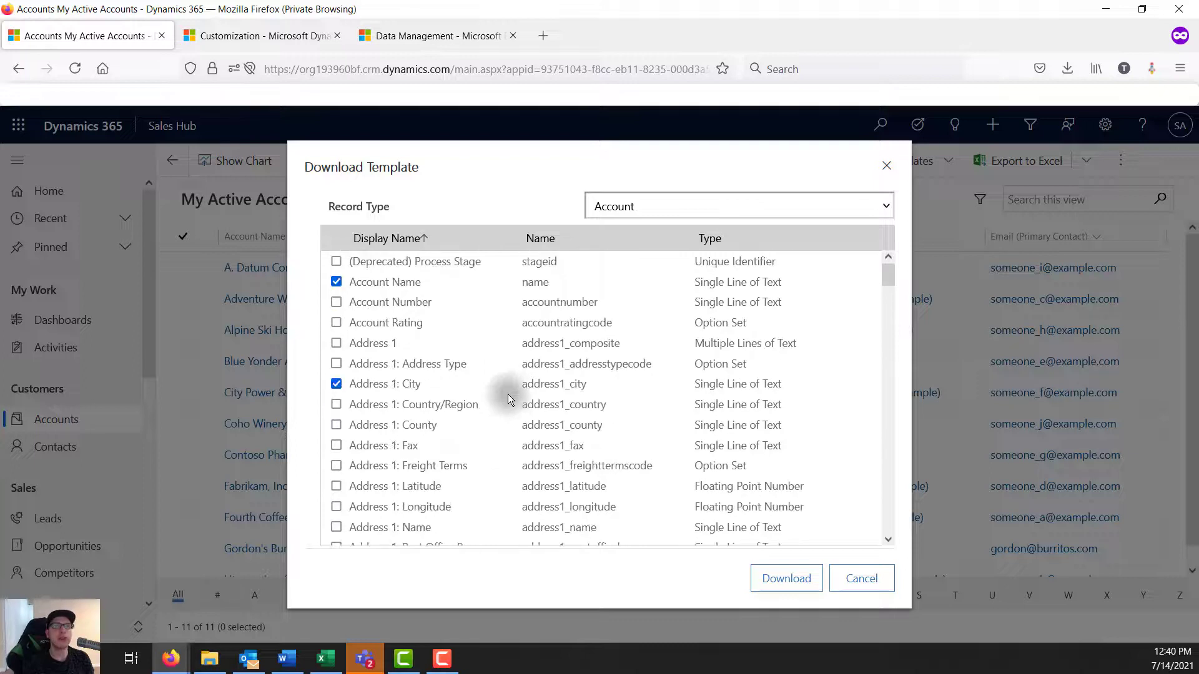
click(336, 384)
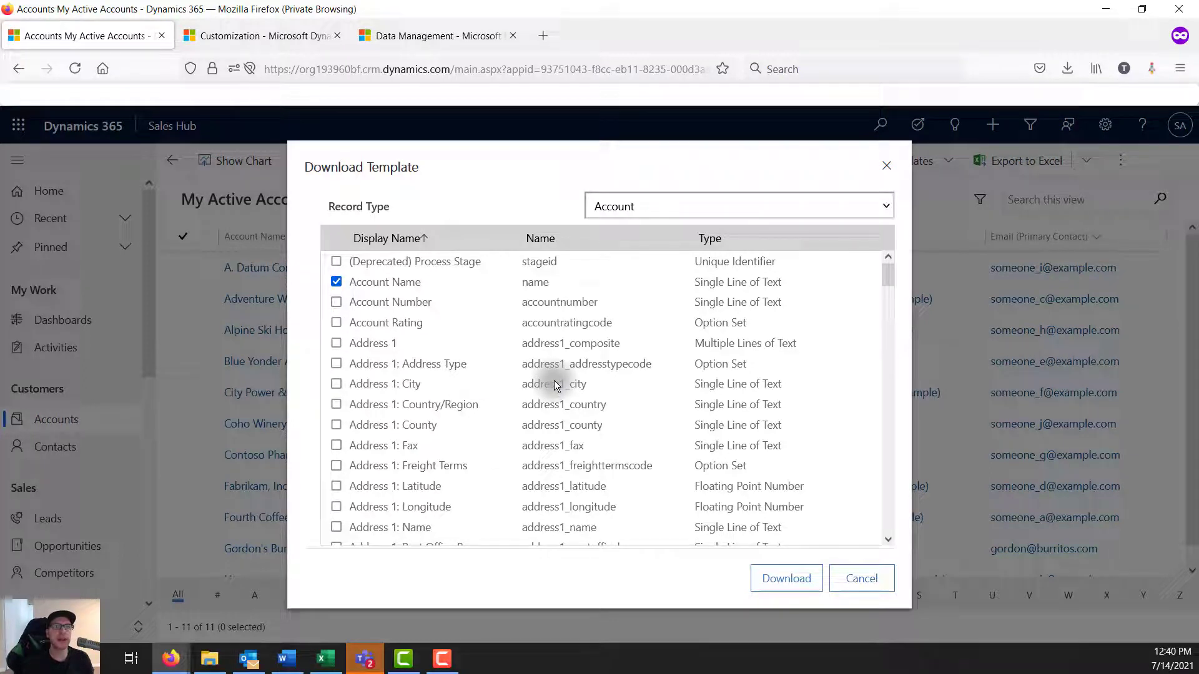
click(786, 574)
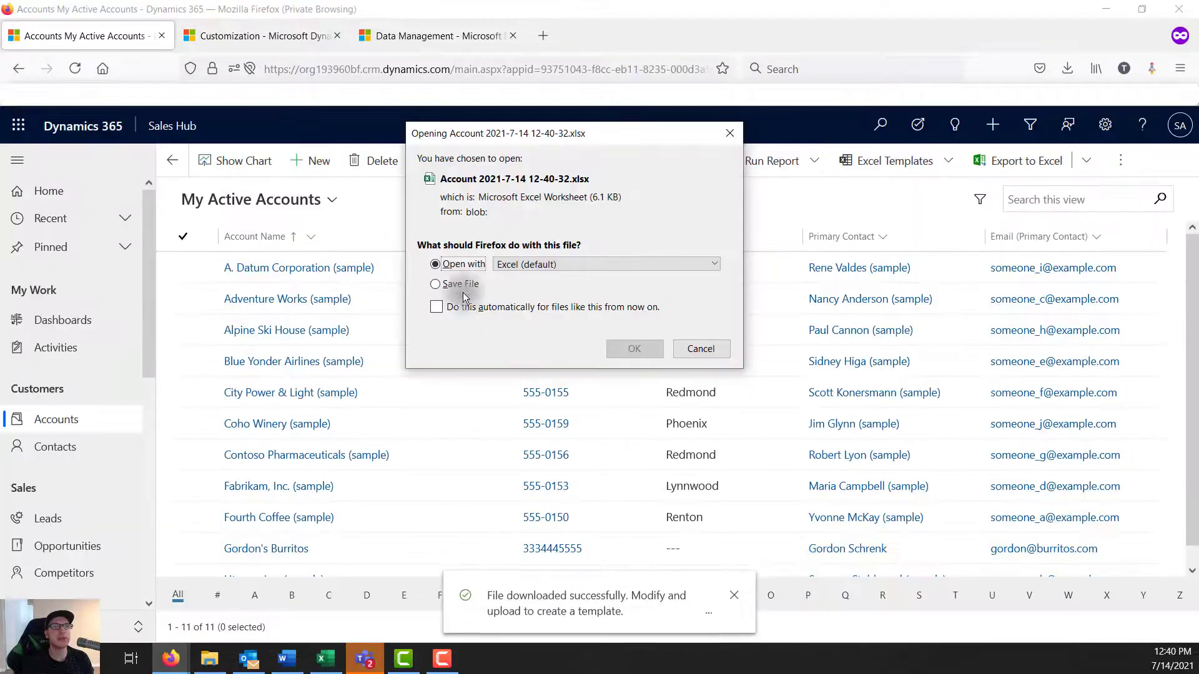
click(449, 285)
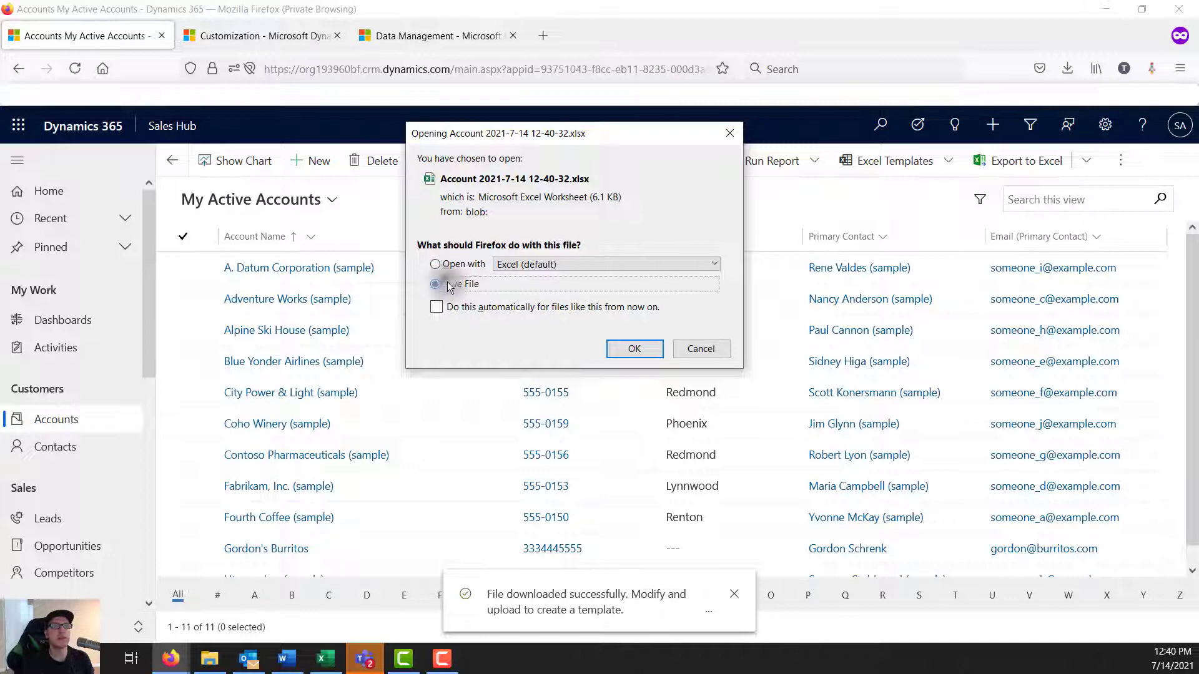
click(460, 267)
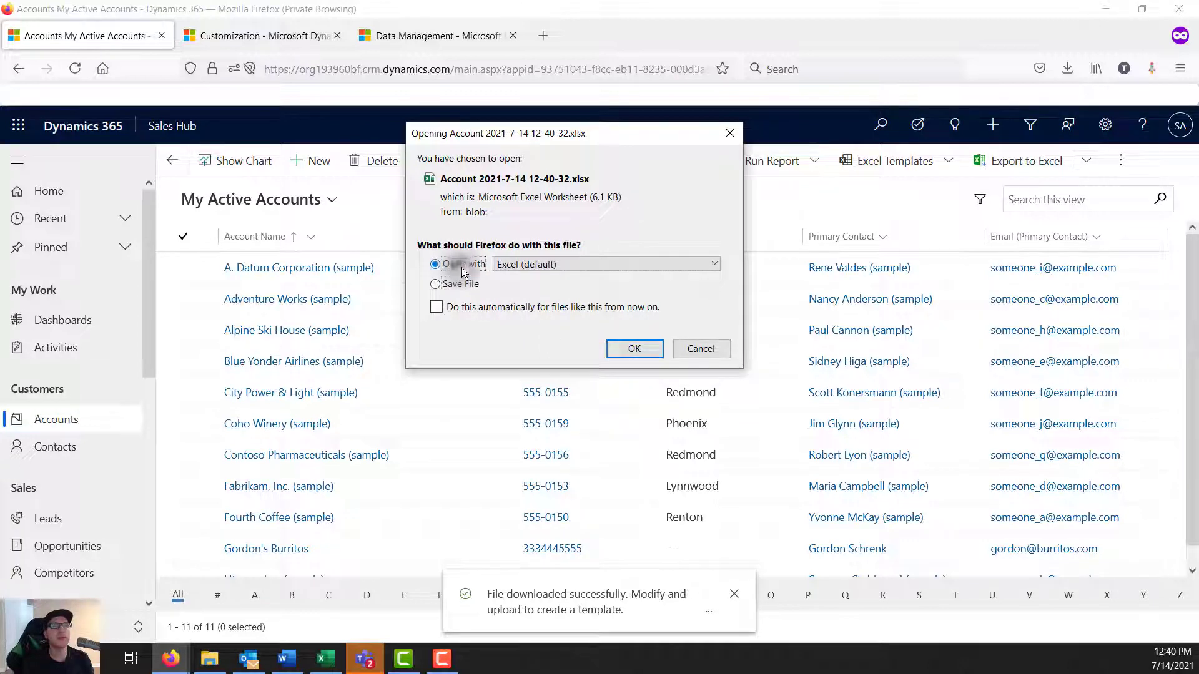
click(628, 347)
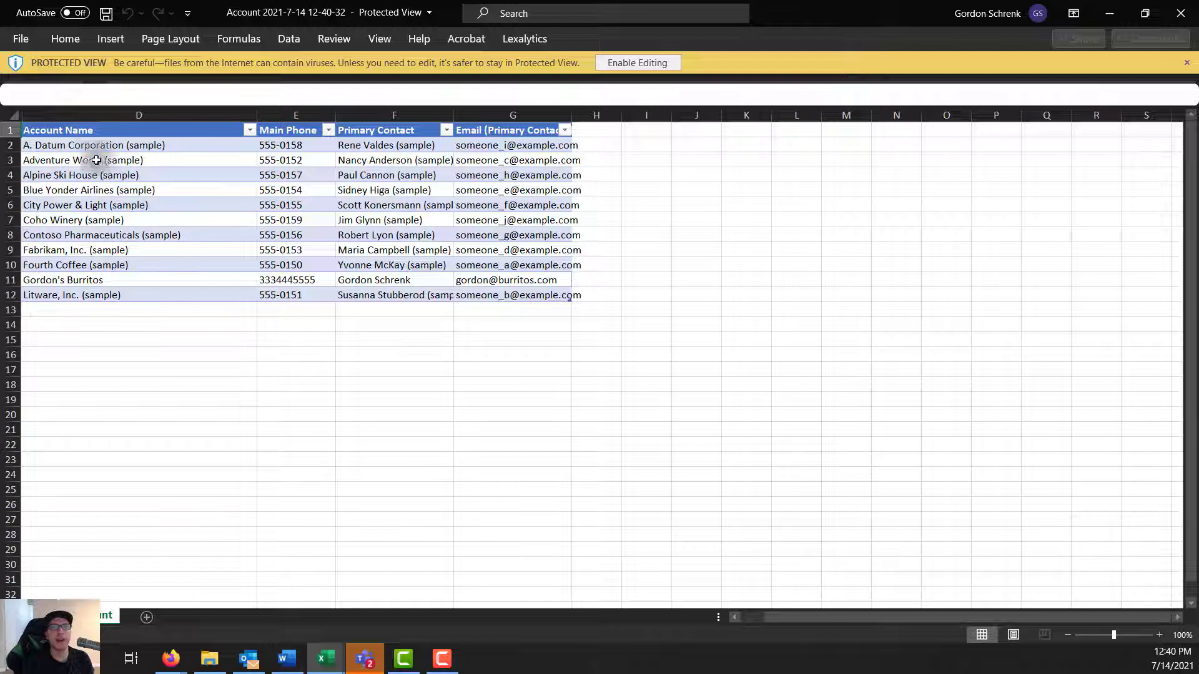
Look over the 11 exported account rows in D2:G12 of the workbook
drag(90, 145, 563, 301)
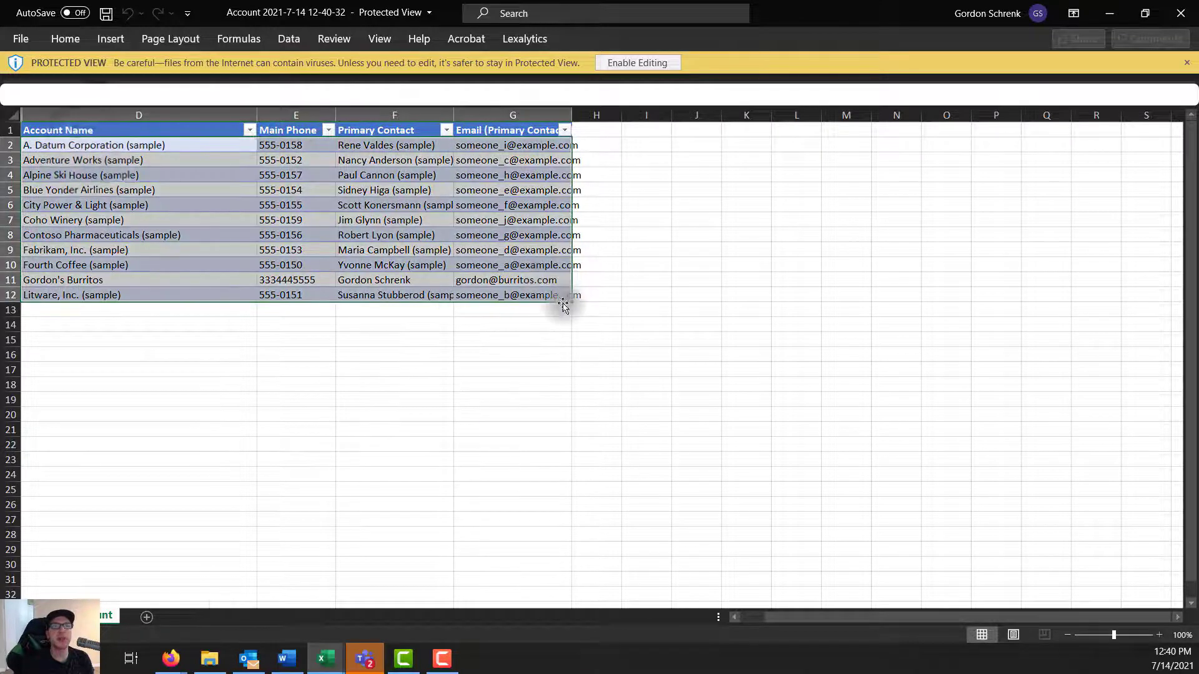
click(462, 413)
click(304, 322)
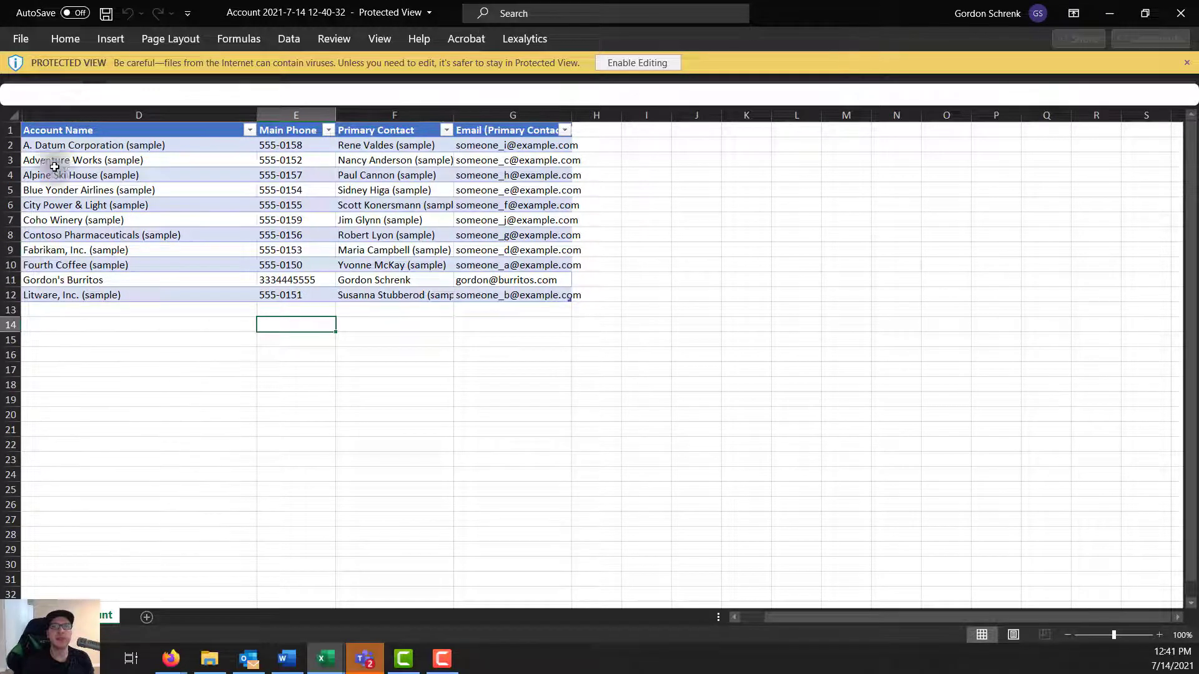
Unhide columns C, B and A and widen them to show IDs, checksums and modified dates
click(23, 116)
right_click(22, 116)
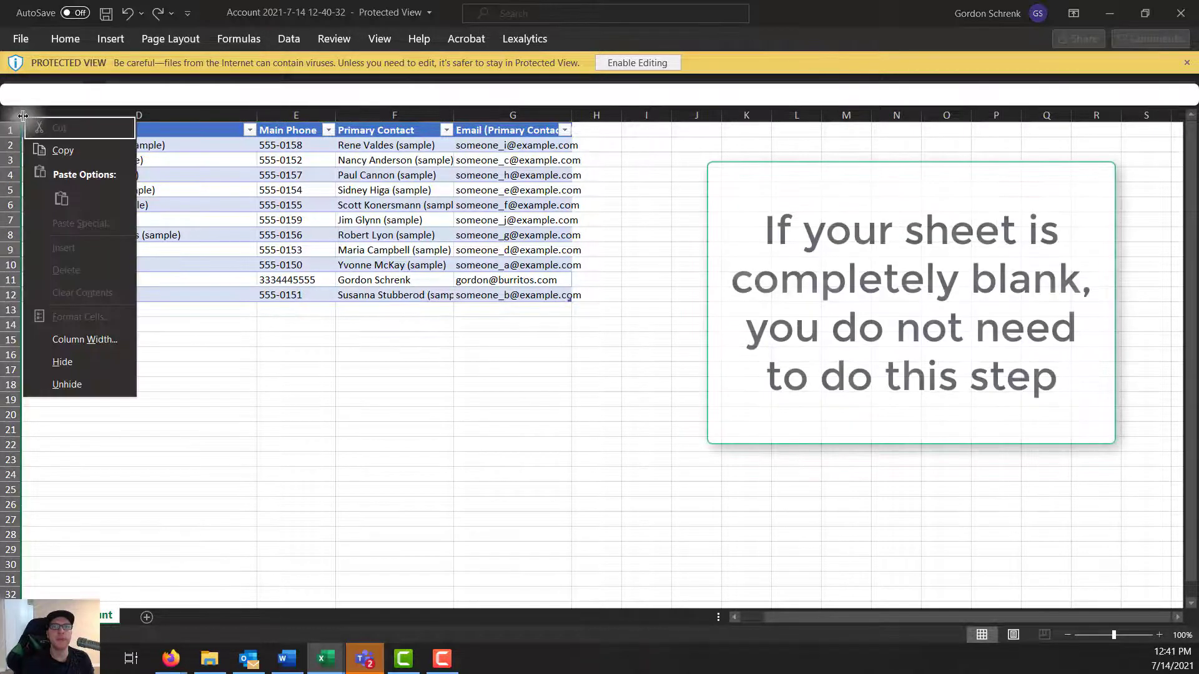
click(69, 387)
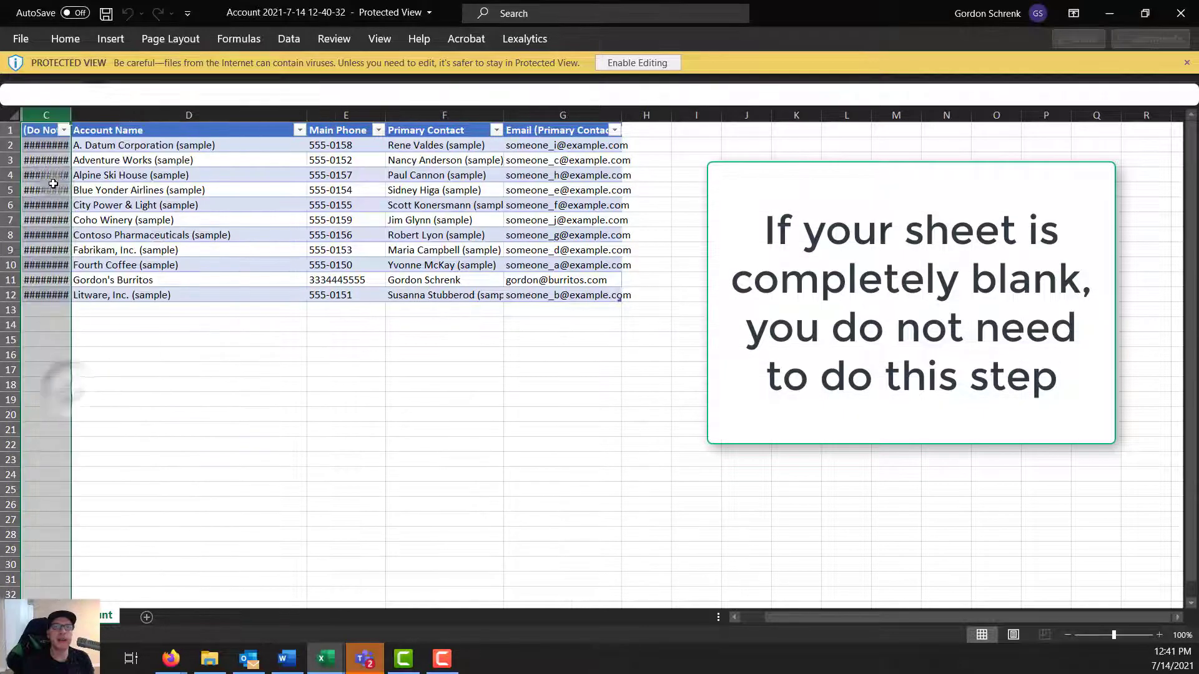
right_click(22, 115)
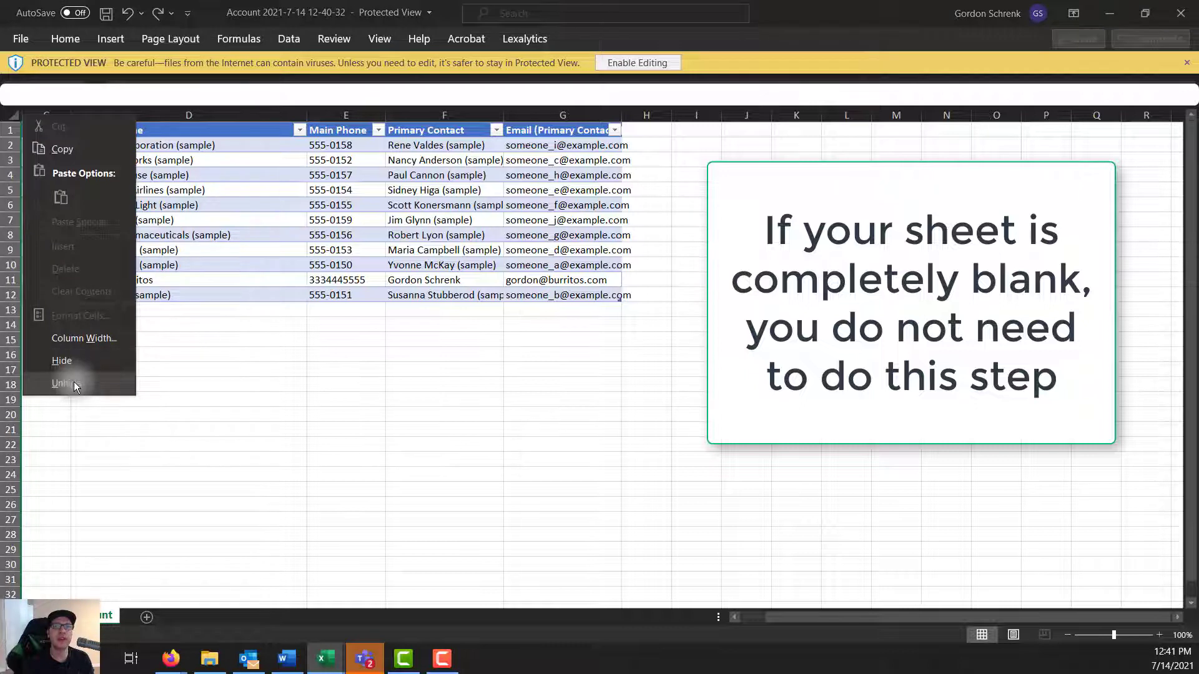
click(72, 387)
right_click(23, 115)
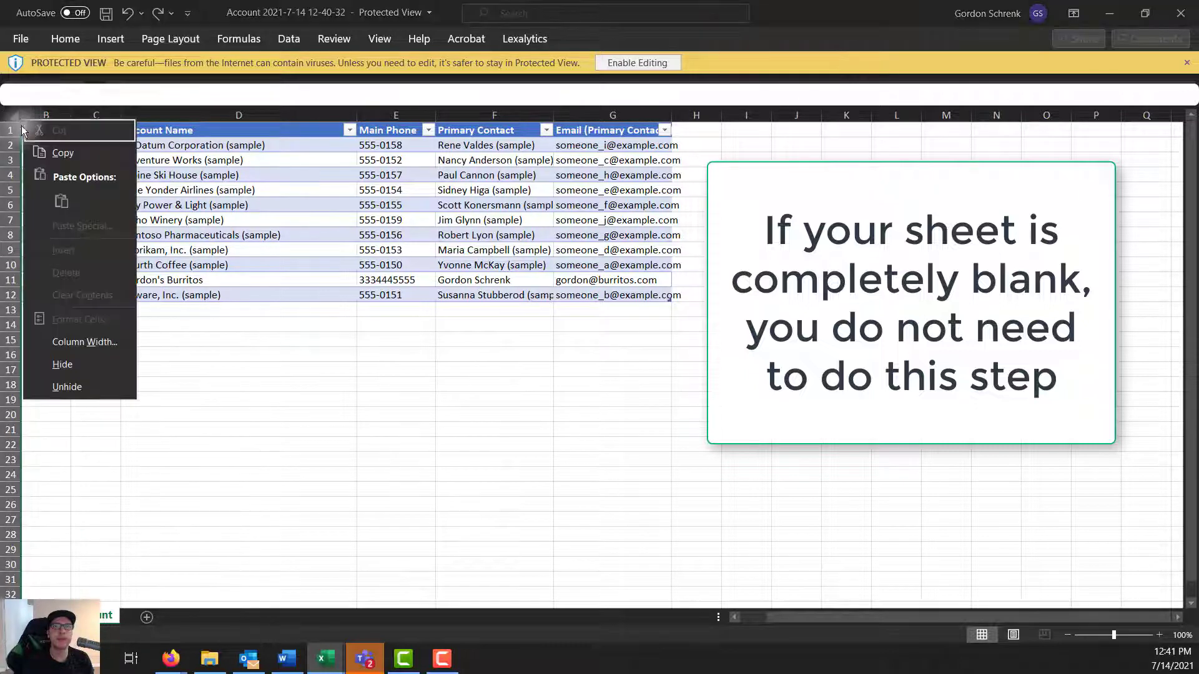
click(62, 387)
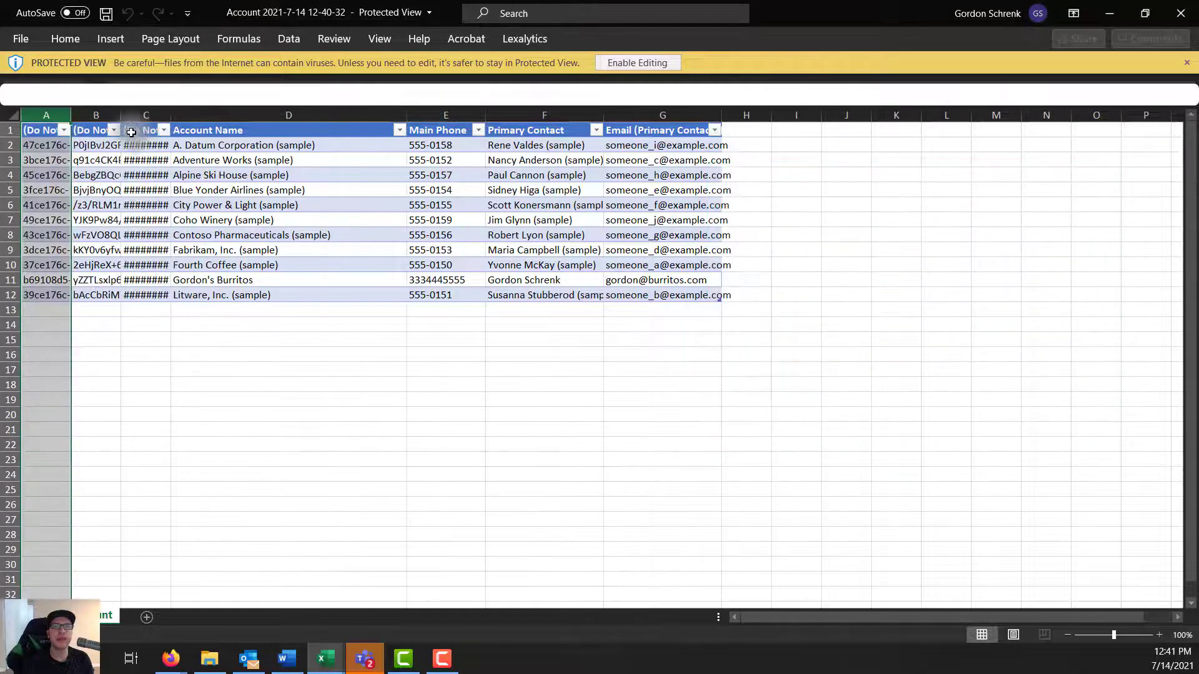
drag(71, 115, 412, 115)
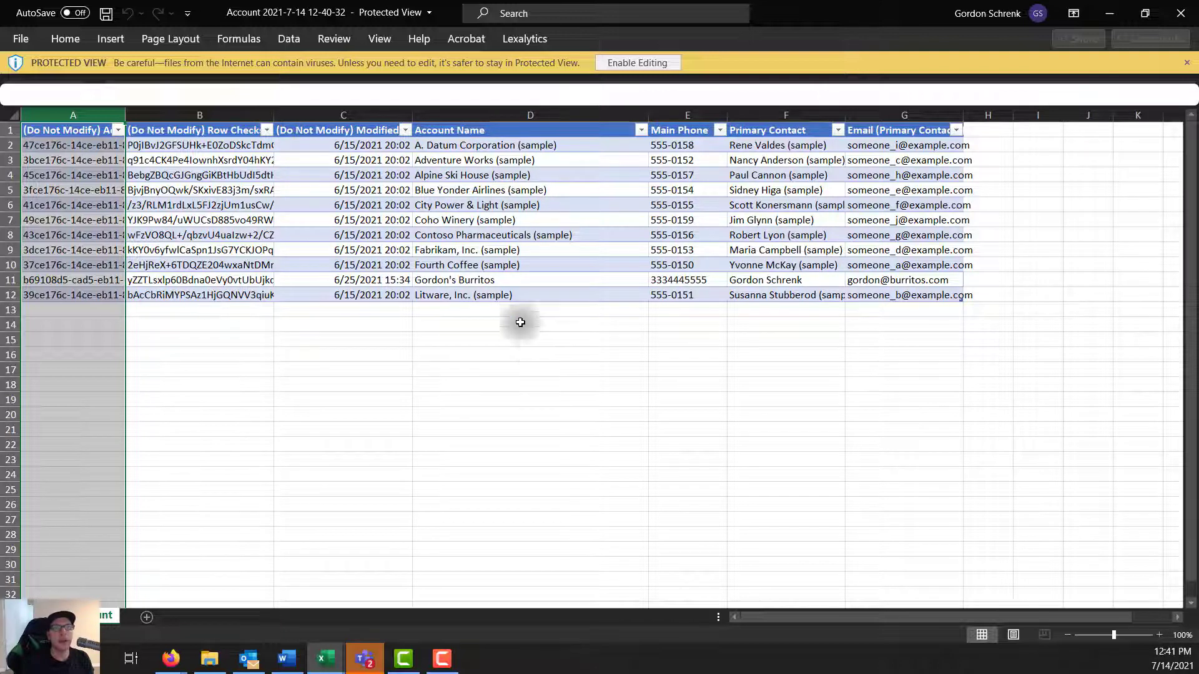
click(462, 160)
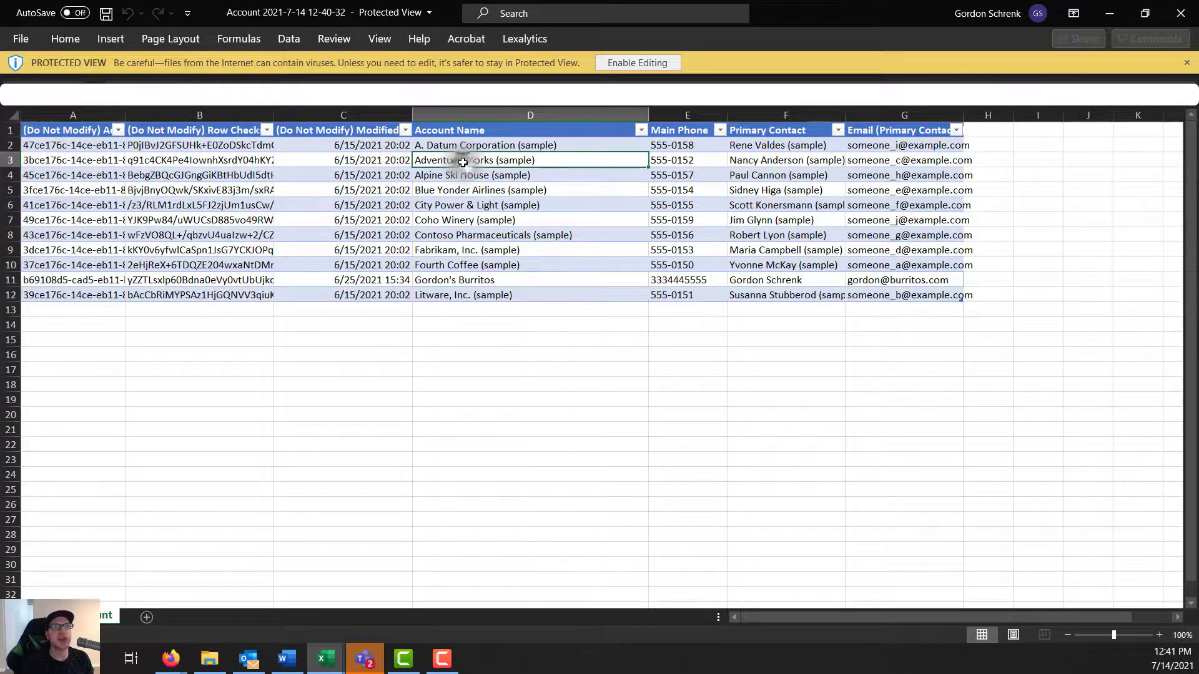
click(687, 160)
click(737, 160)
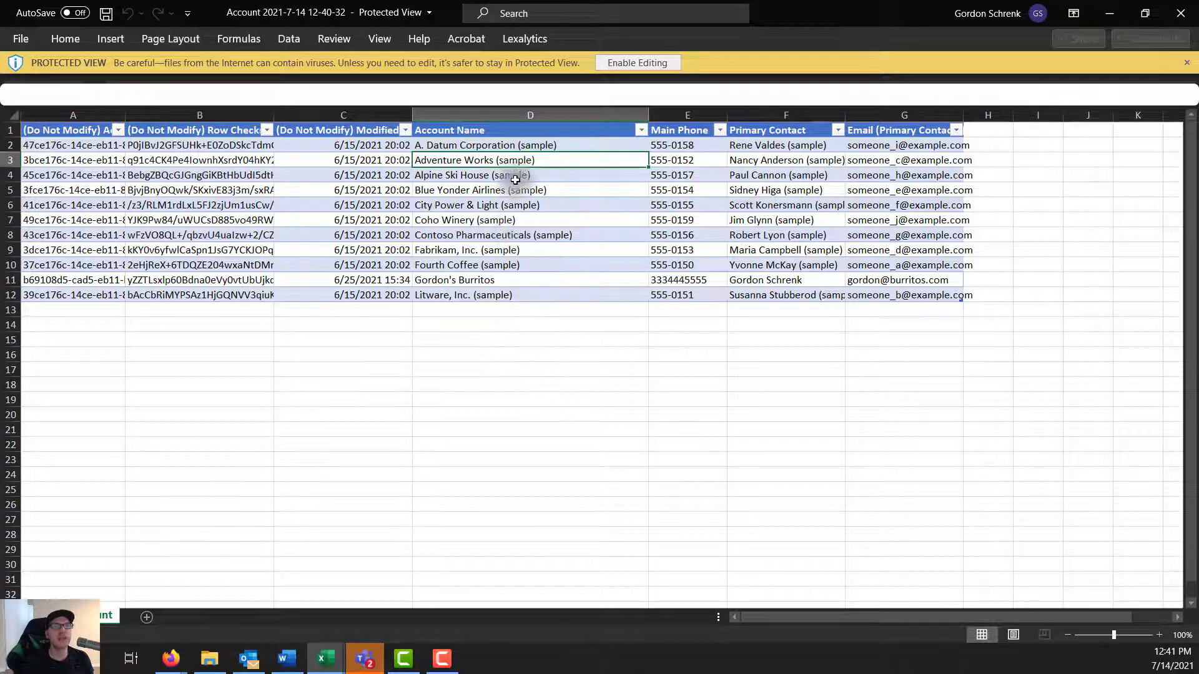
click(453, 265)
click(468, 160)
click(484, 143)
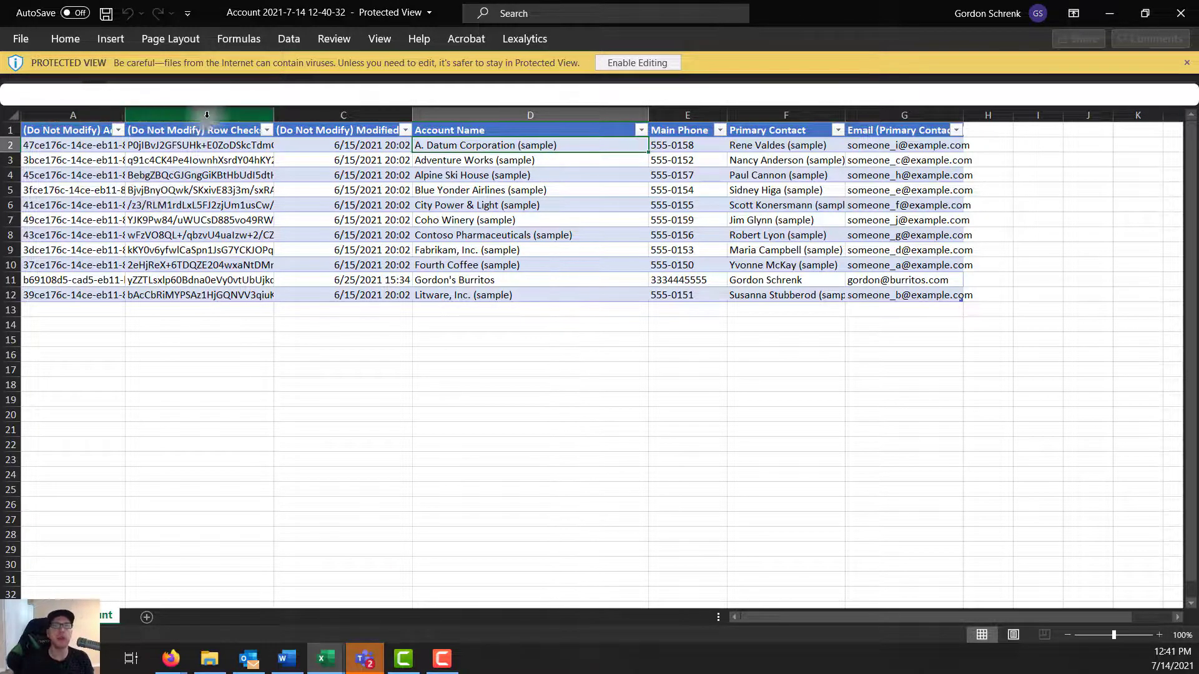
click(484, 385)
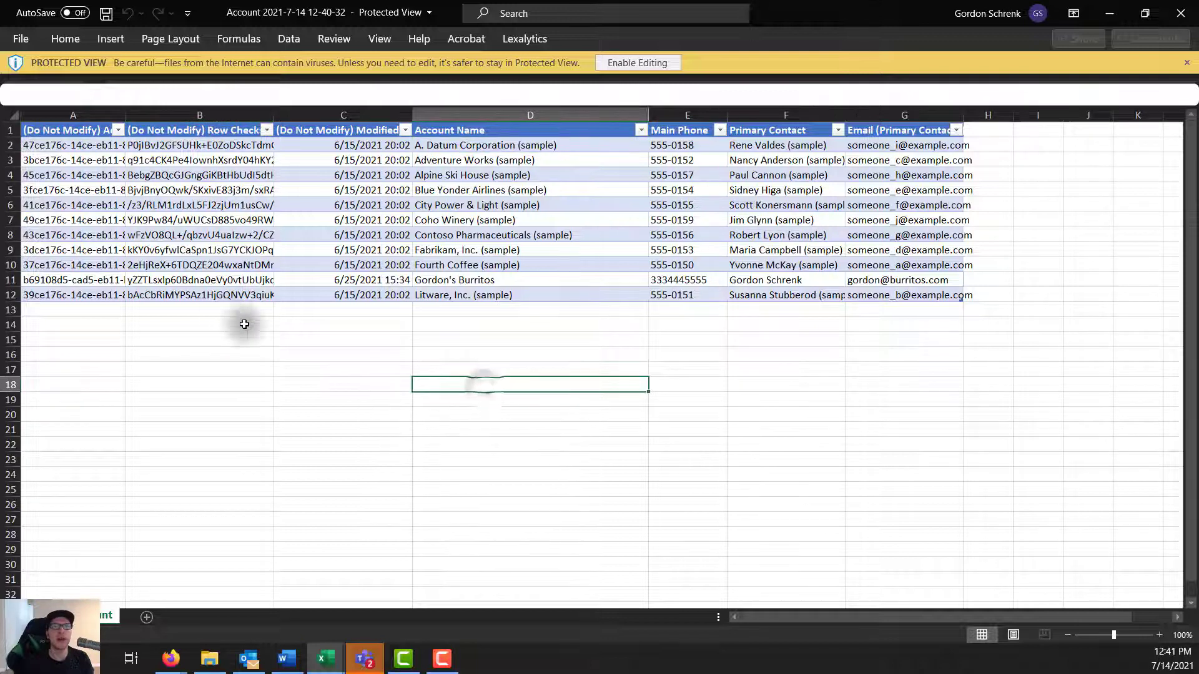
click(265, 337)
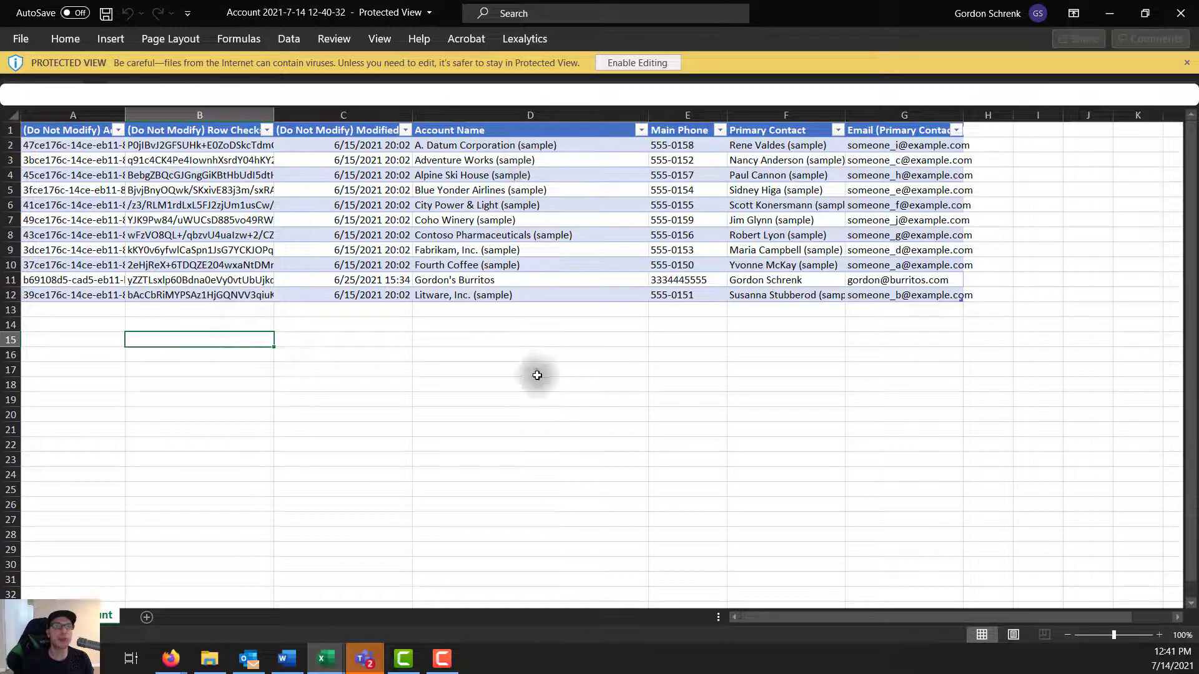
click(282, 379)
Select the eleven account rows and enable editing of the downloaded workbook
drag(44, 142, 935, 298)
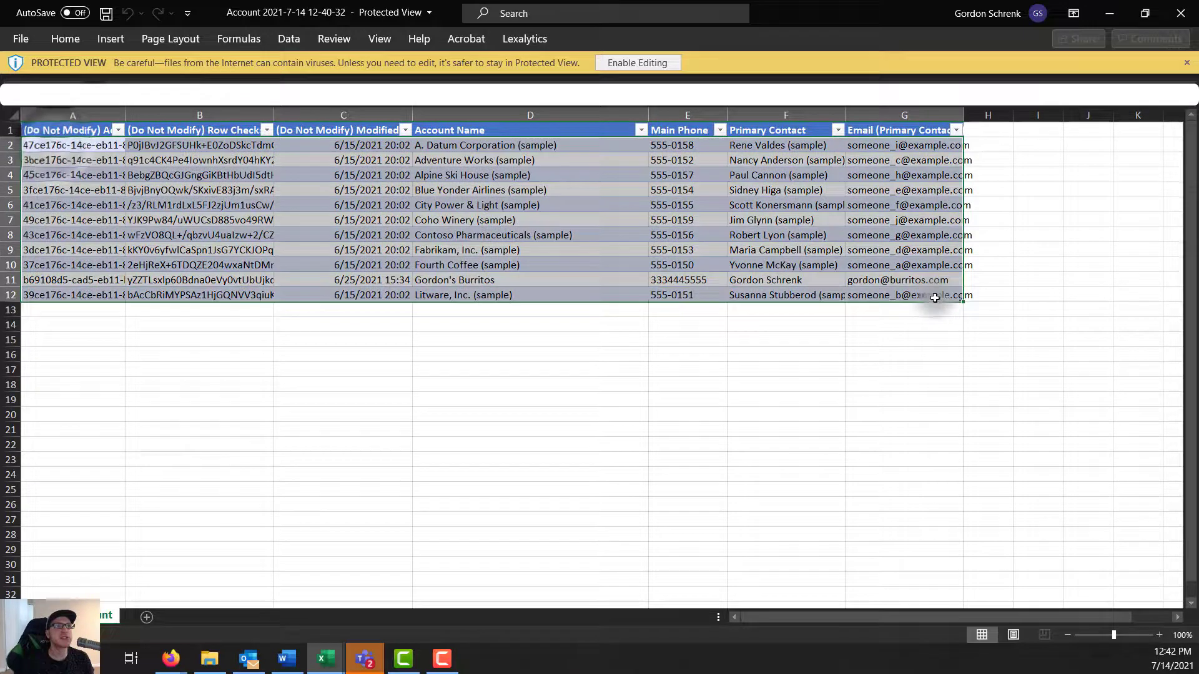
right_click(474, 253)
mouse_move(530, 397)
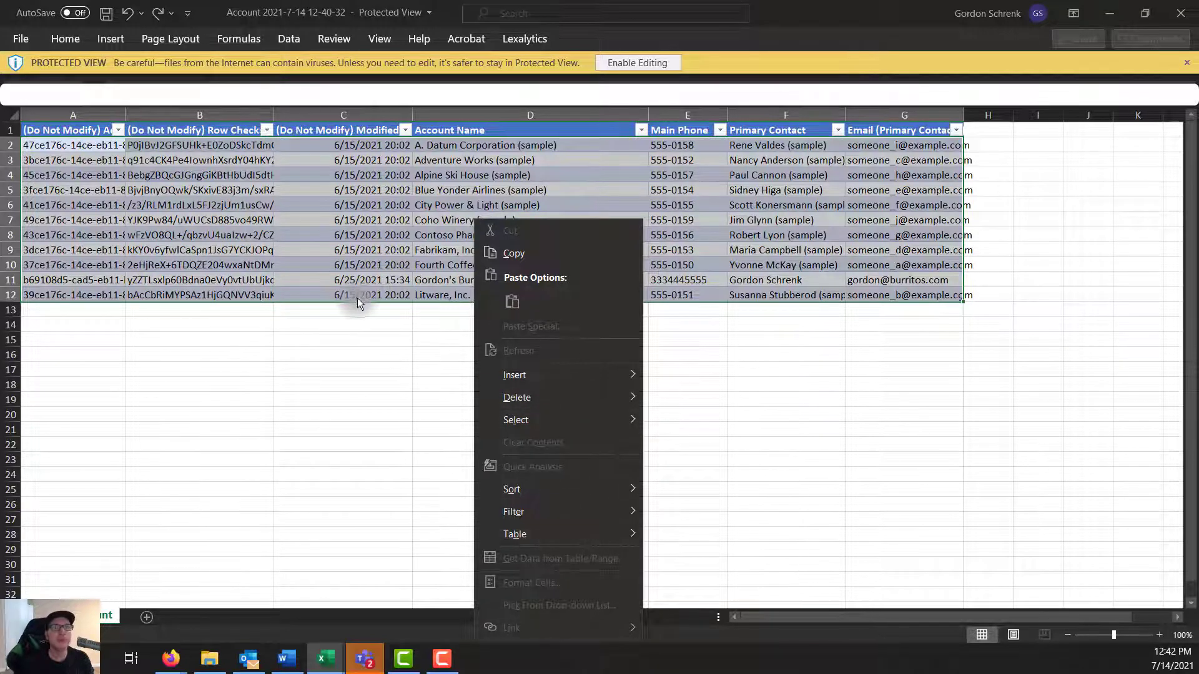
click(369, 217)
click(658, 62)
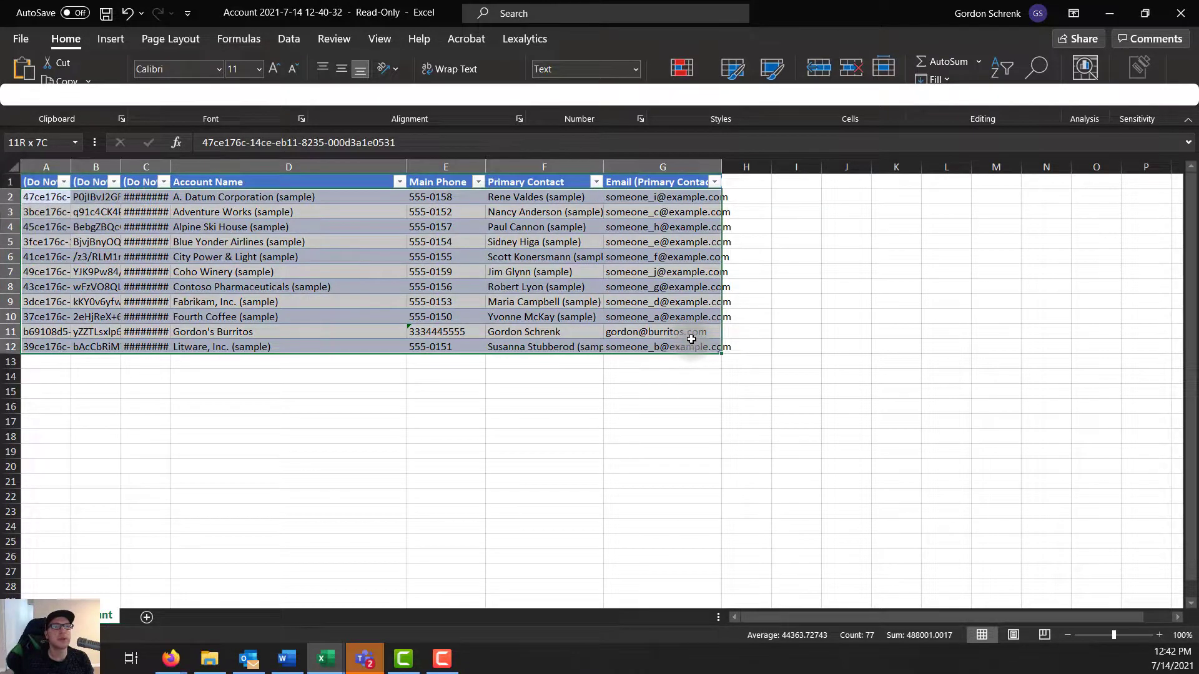
Clear the contents of all account rows, keeping the headers, and minimize Excel
drag(691, 339, 702, 349)
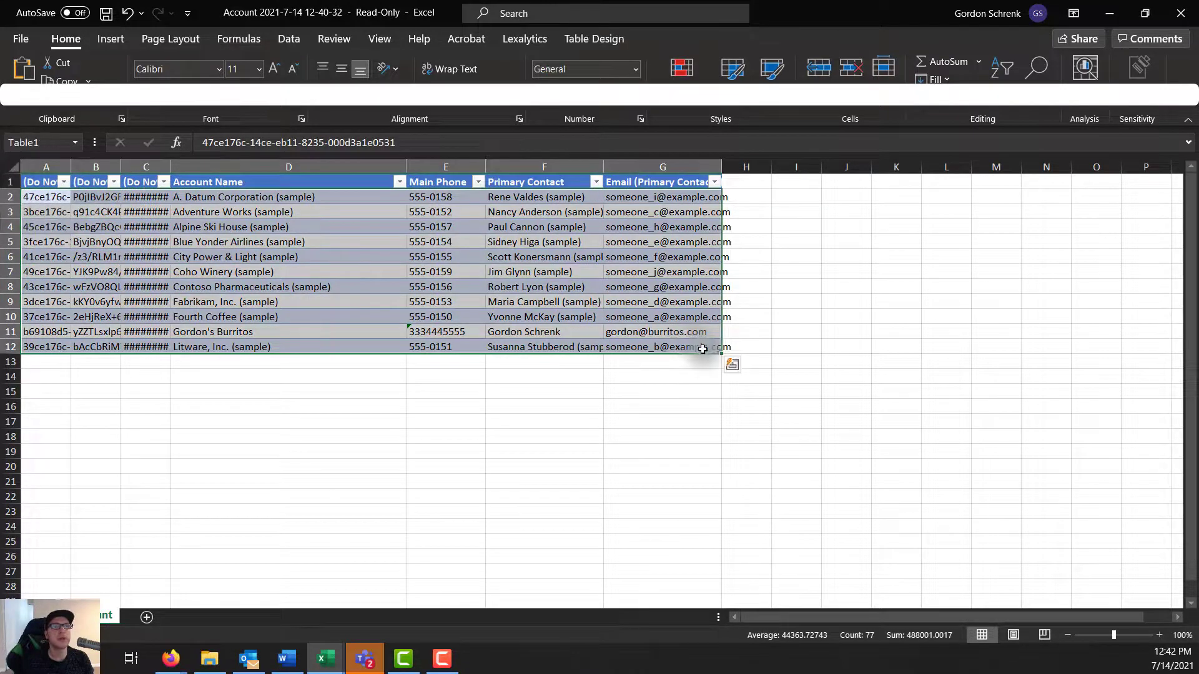
right_click(359, 259)
click(404, 399)
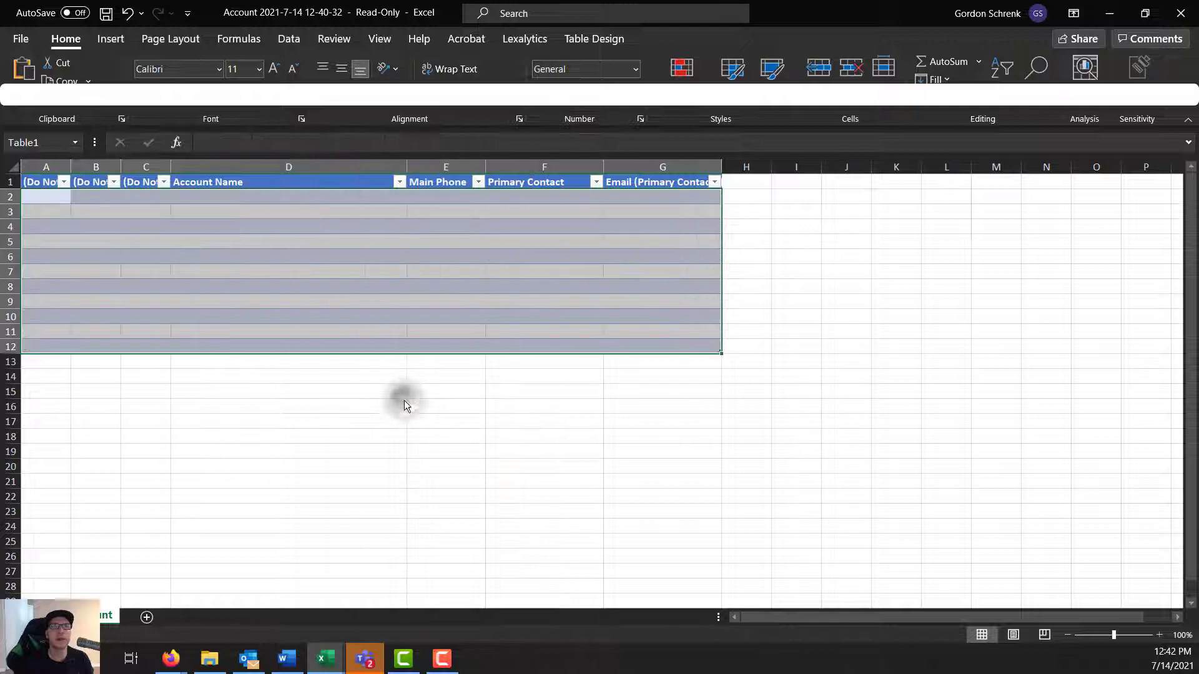
click(431, 418)
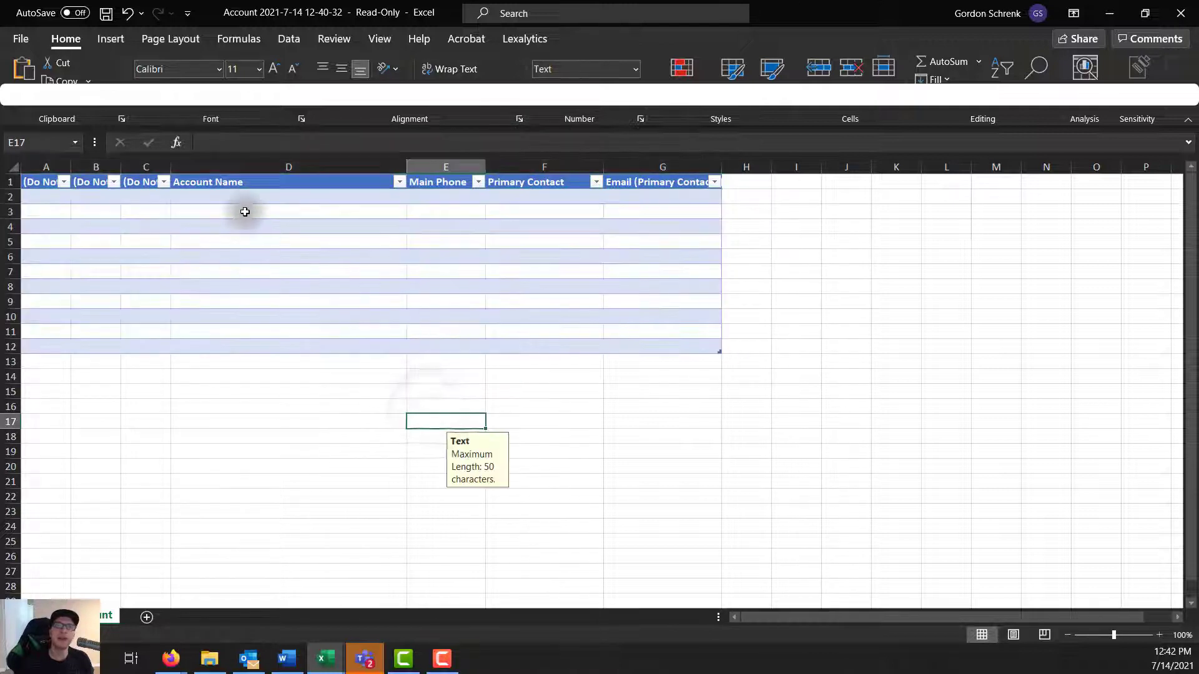
click(254, 201)
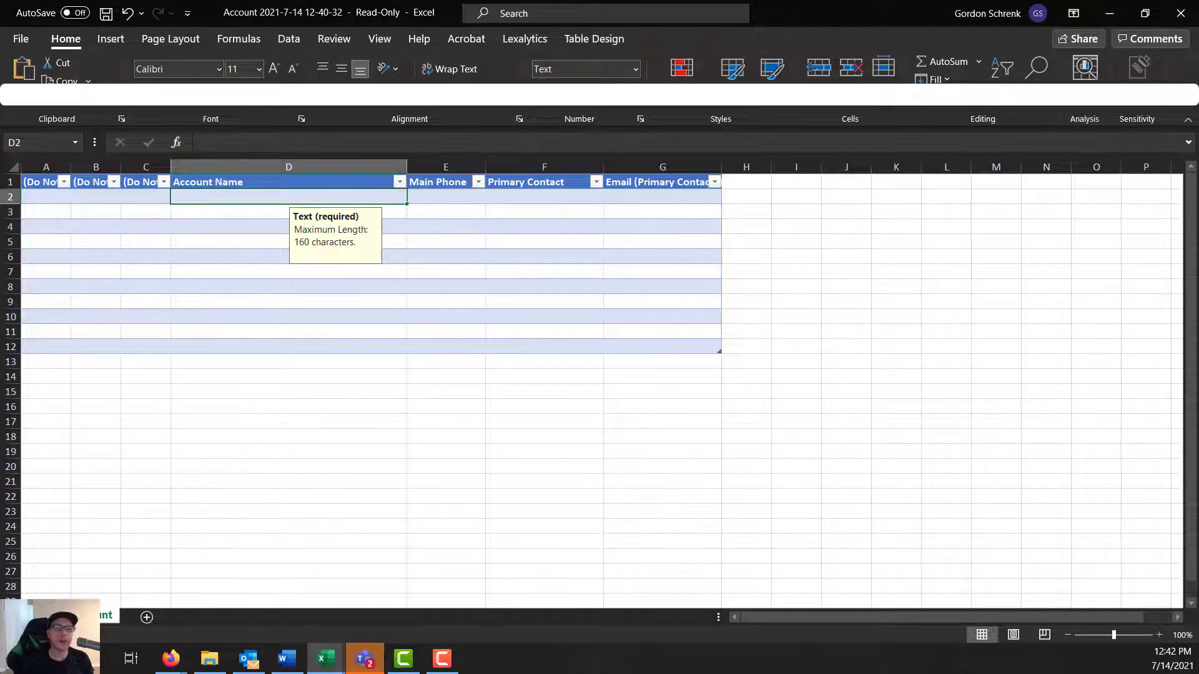
click(1109, 14)
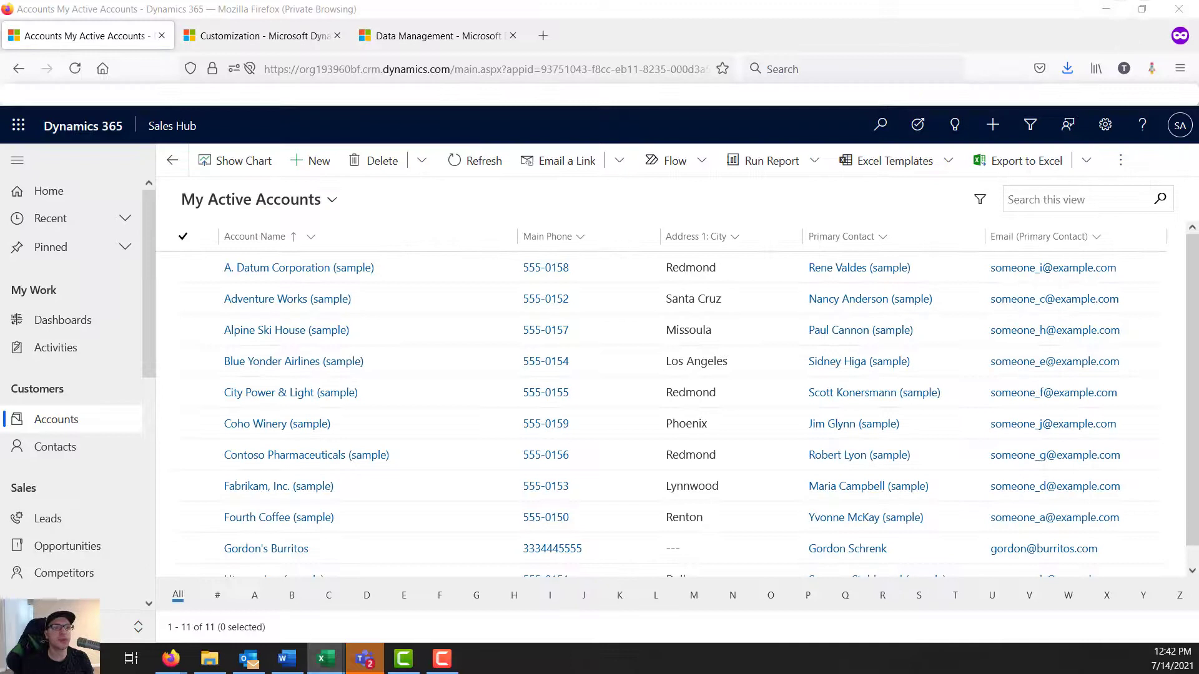
Bring up the Upload Account workbook and check the Main Phone cells
key(alt+Tab)
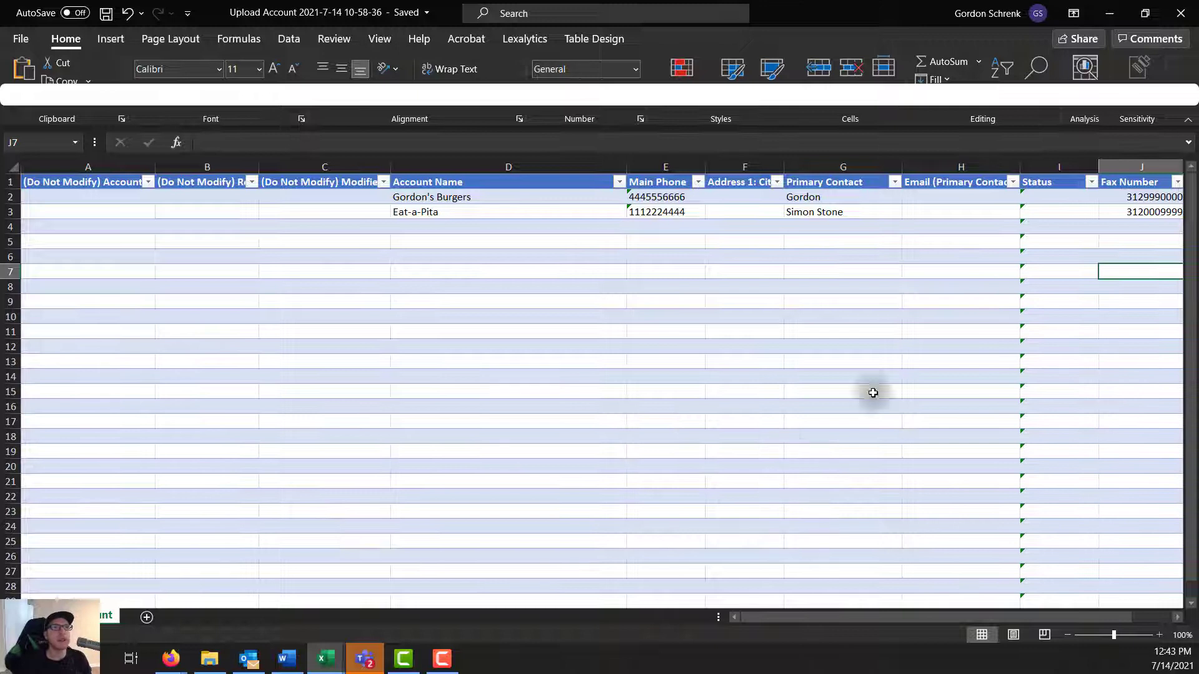
click(671, 199)
click(647, 211)
click(663, 272)
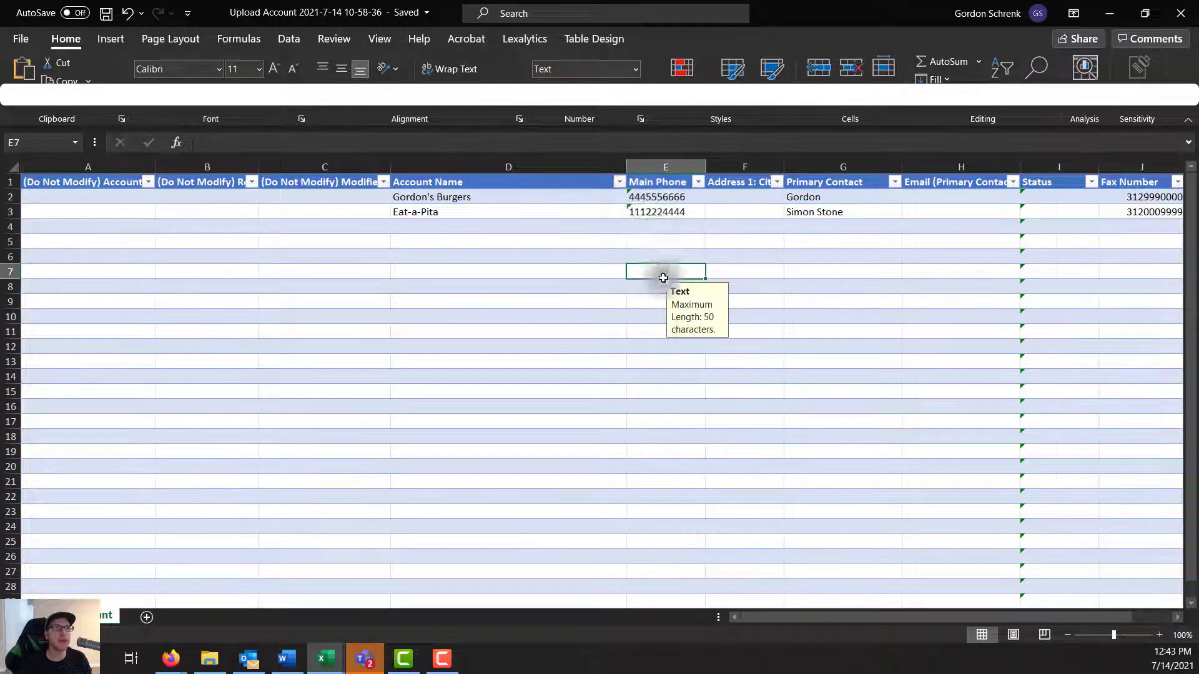
double_click(648, 213)
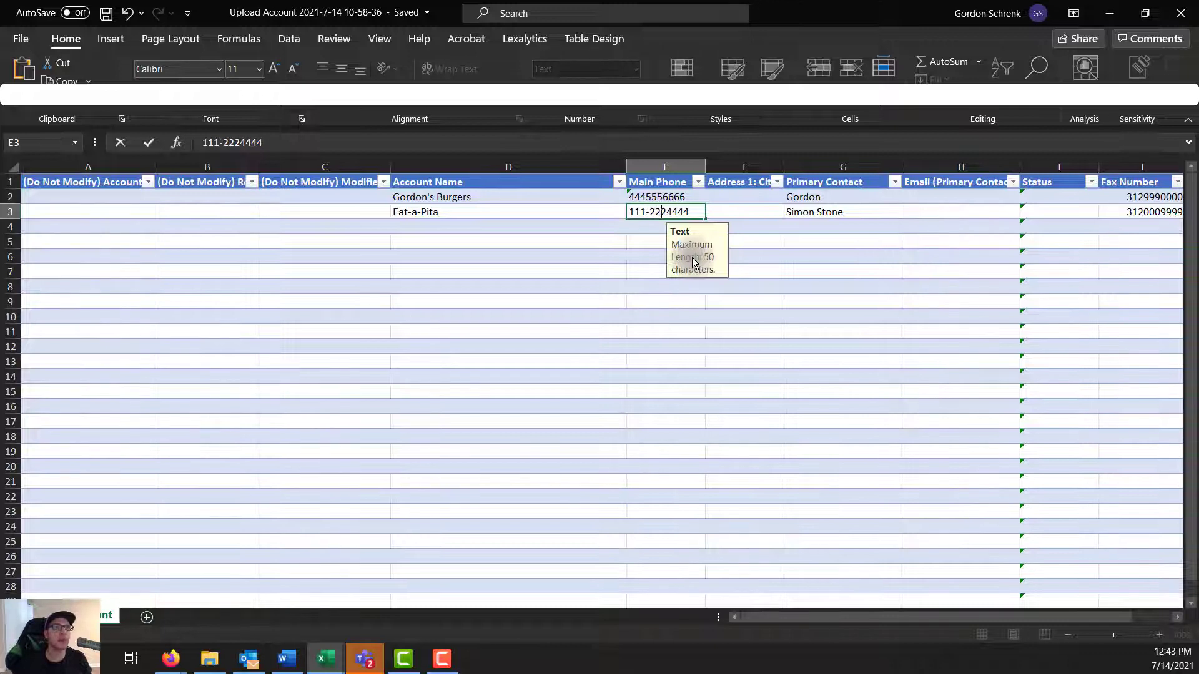
click(649, 301)
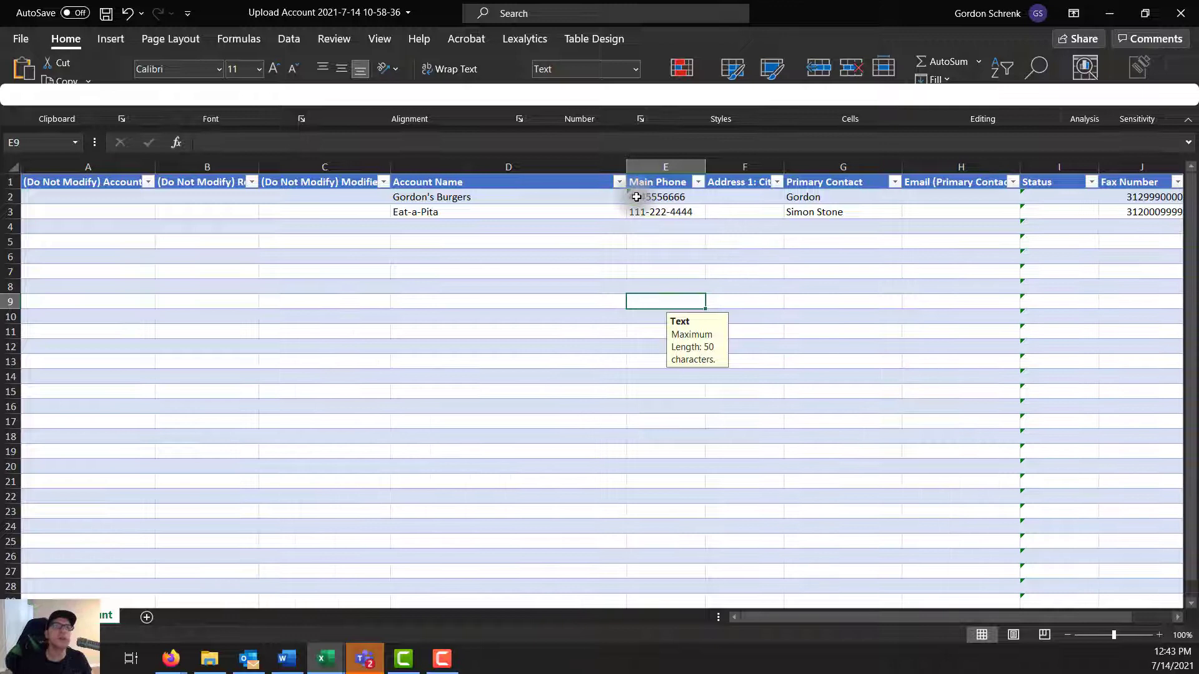
click(671, 211)
double_click(668, 212)
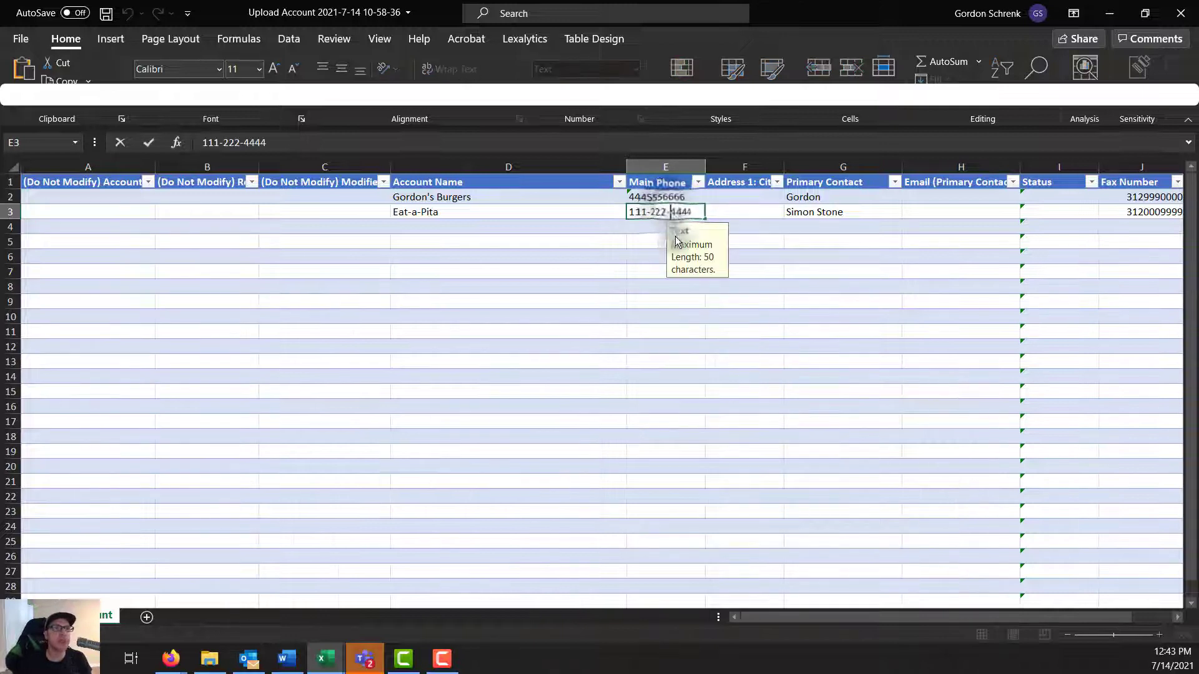
click(650, 213)
key(BackSpace)
click(773, 253)
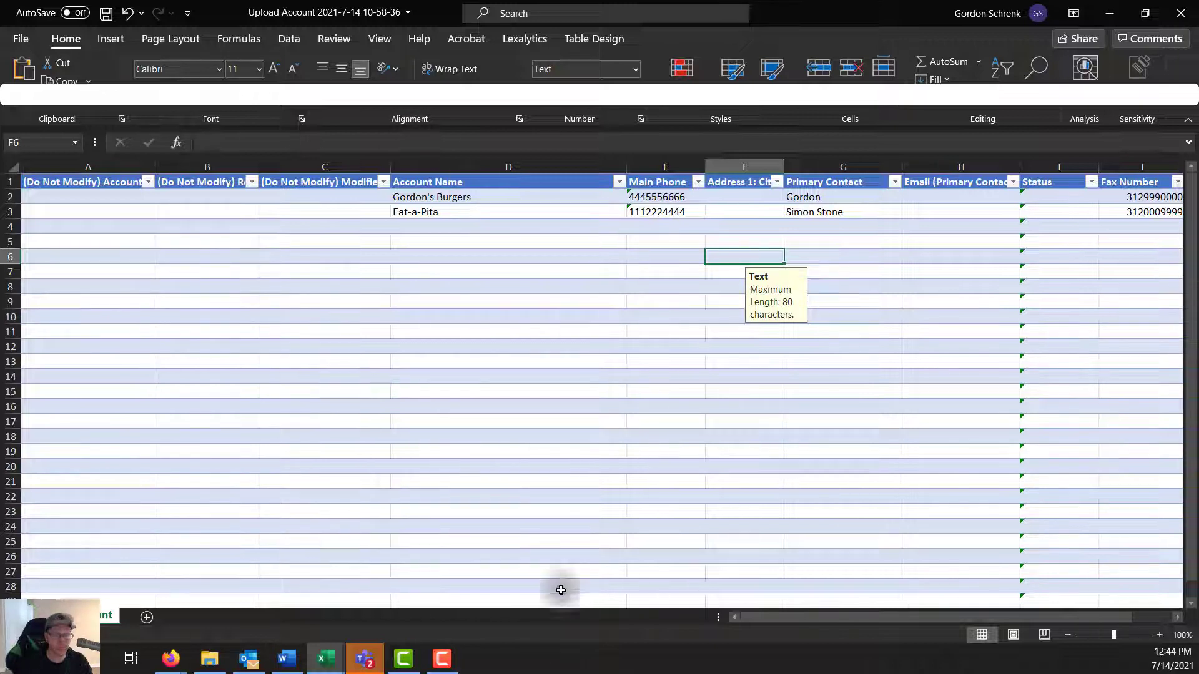
Return to the Dynamics 365 window and go to Data Management through Advanced Settings
click(171, 658)
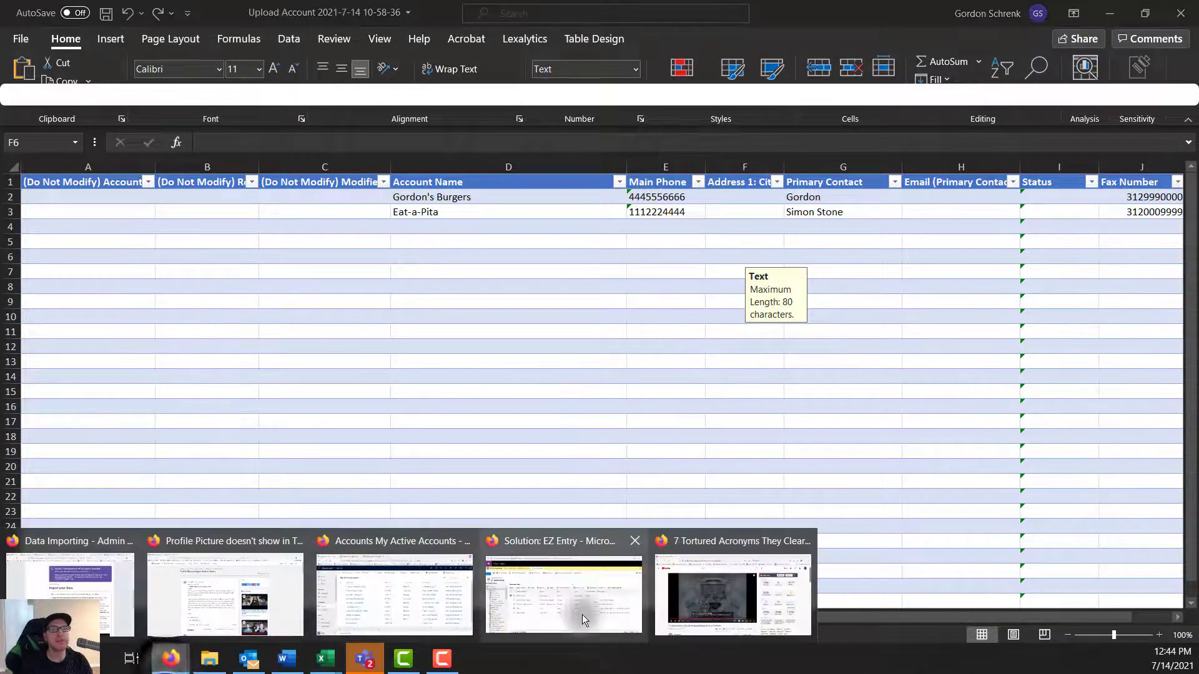
click(454, 618)
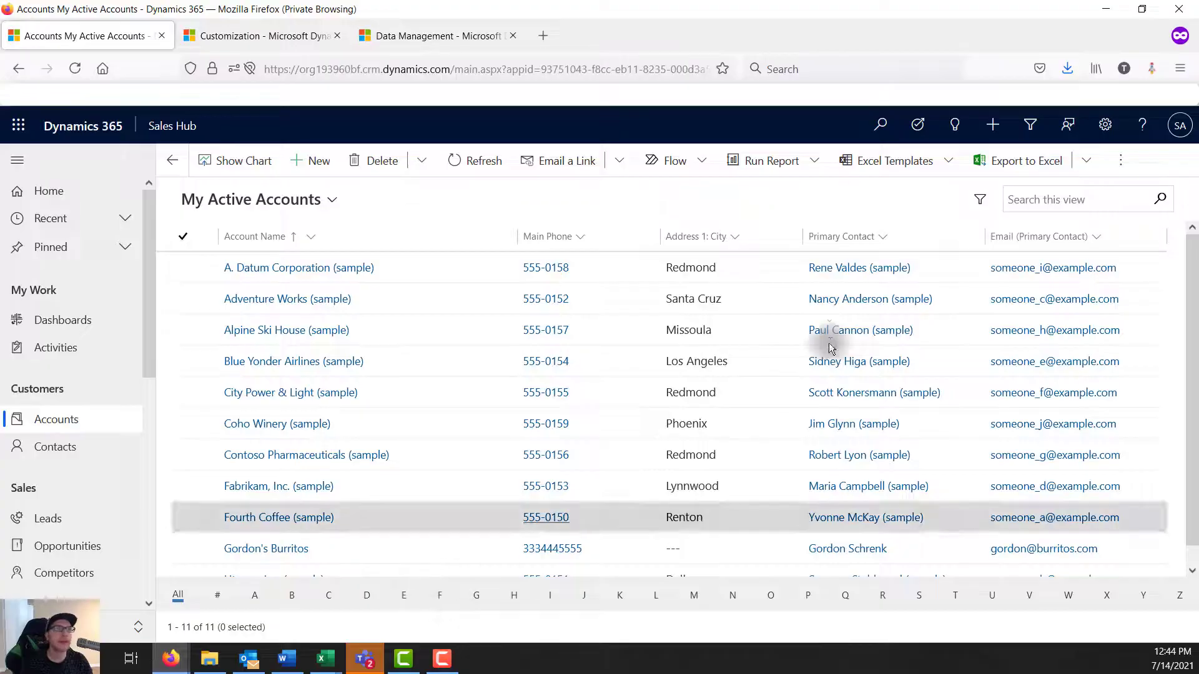
click(1115, 130)
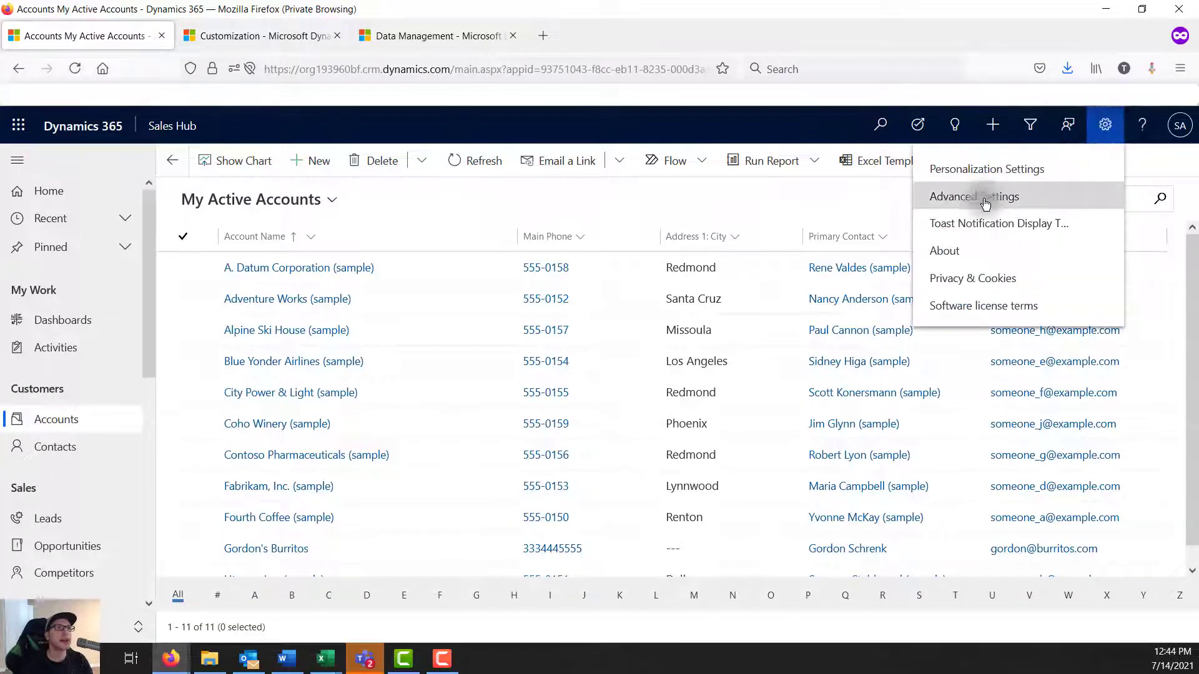
click(977, 199)
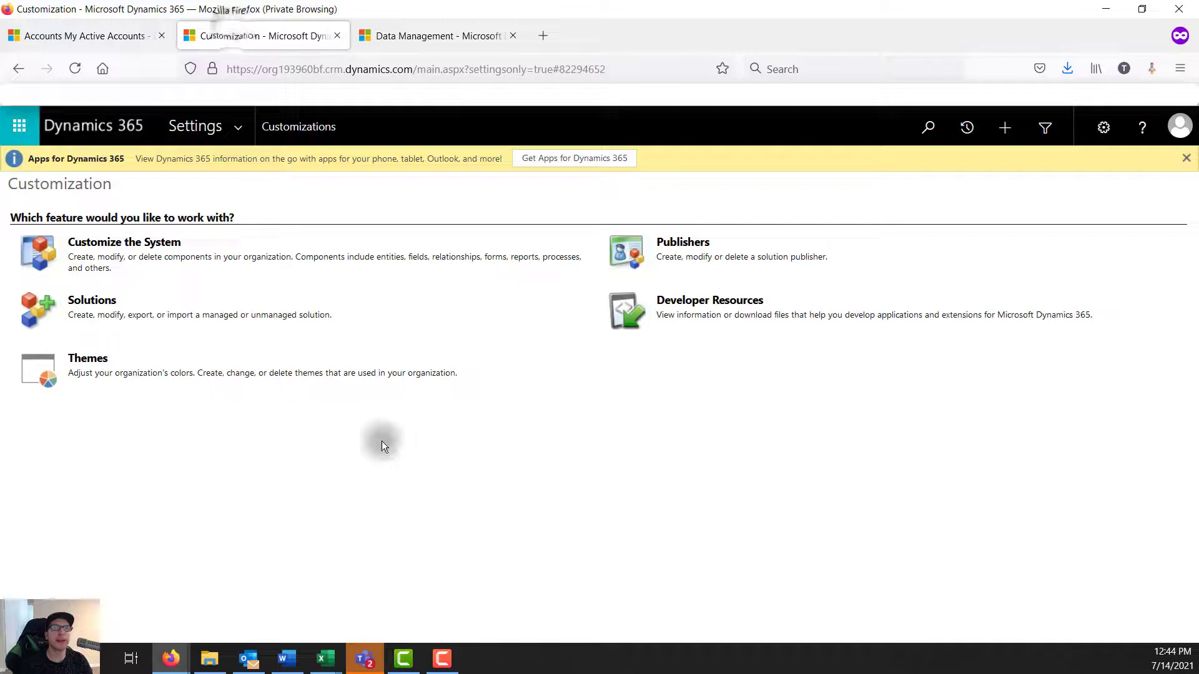
click(242, 128)
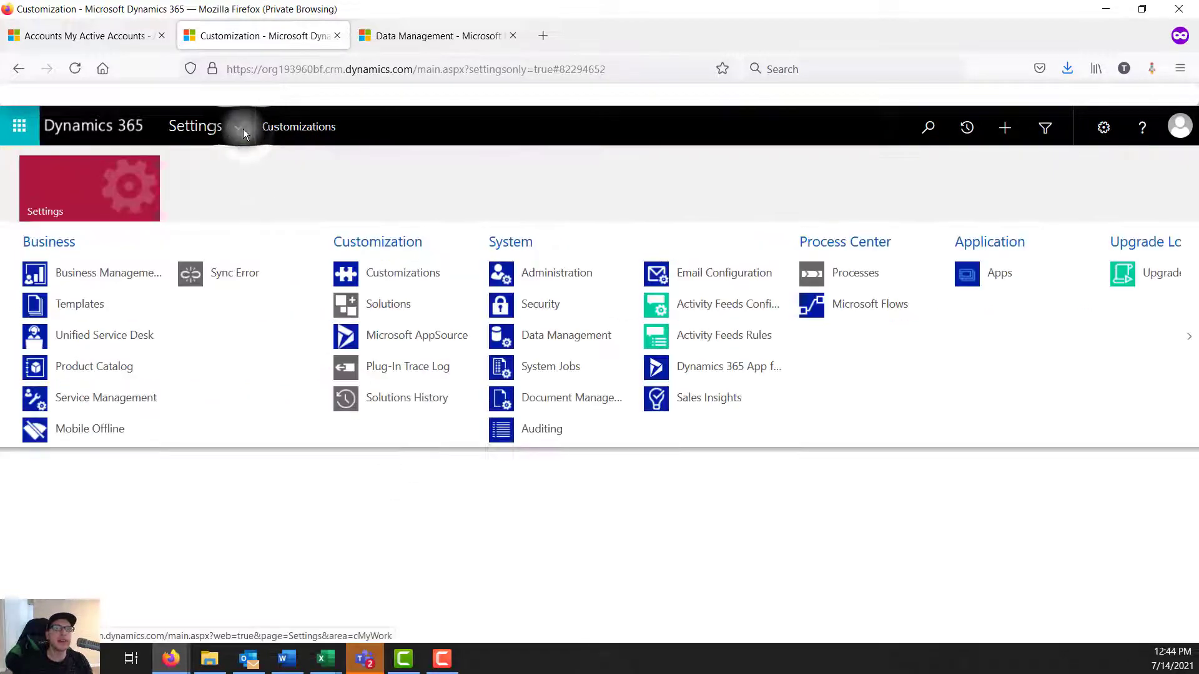
click(571, 341)
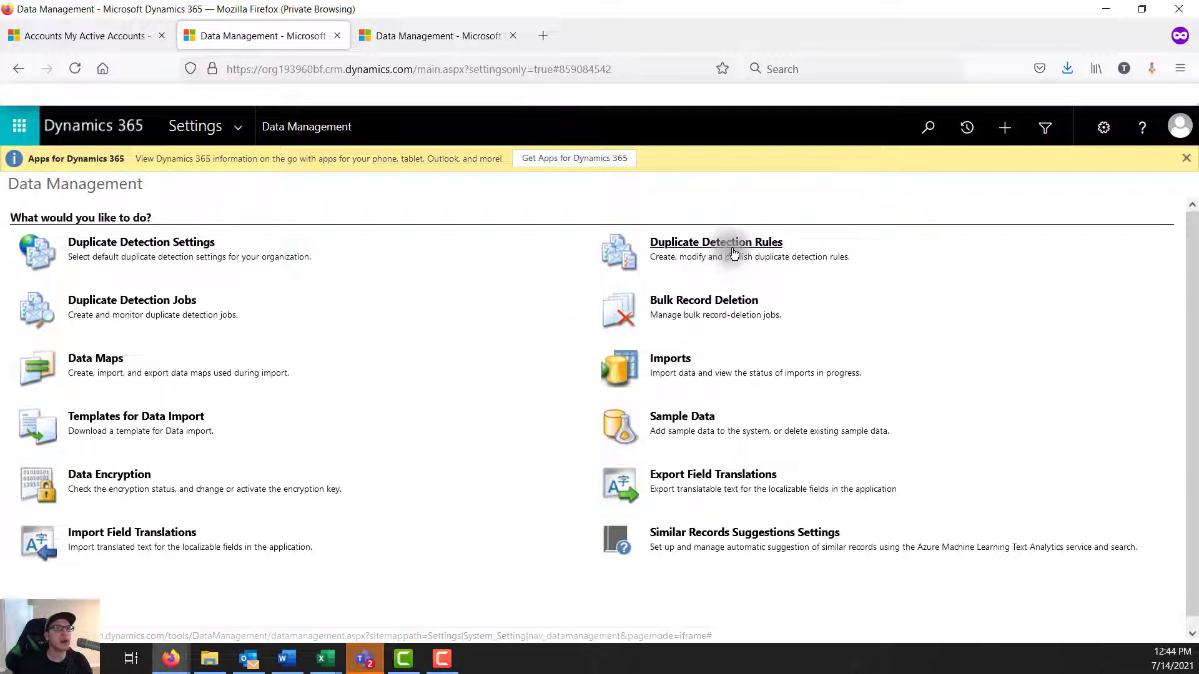
Select the 'Accounts with the same e-mail address' duplicate detection rule, then return to the Upload Account workbook
click(688, 245)
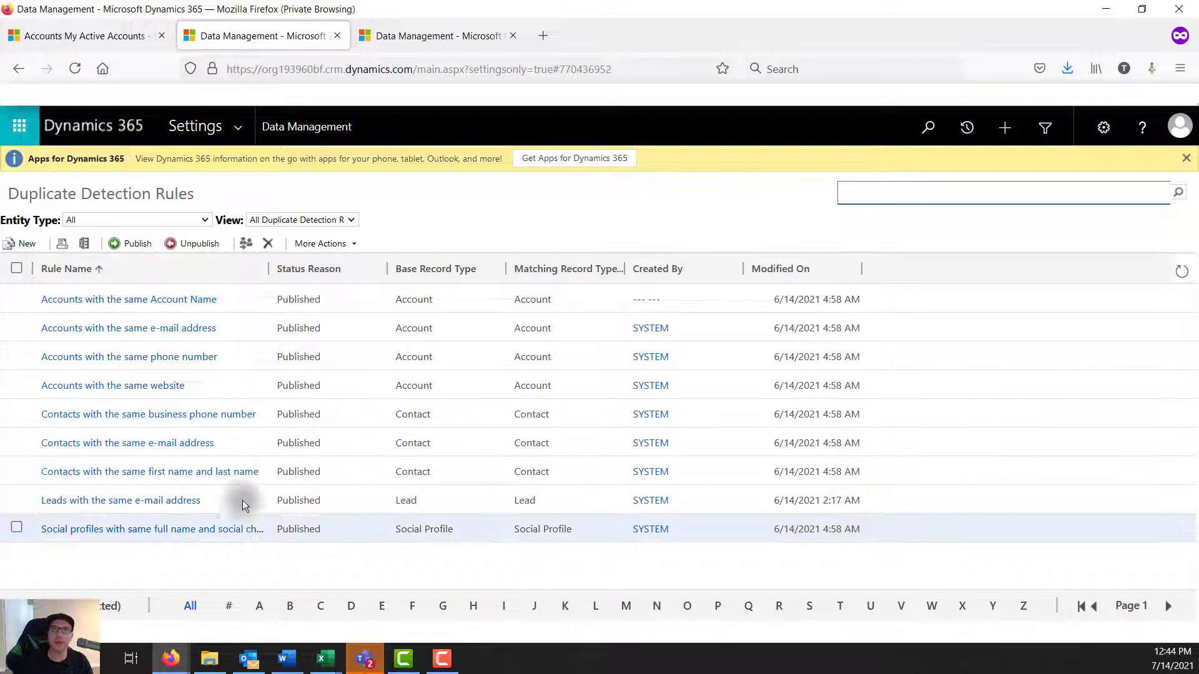
click(16, 327)
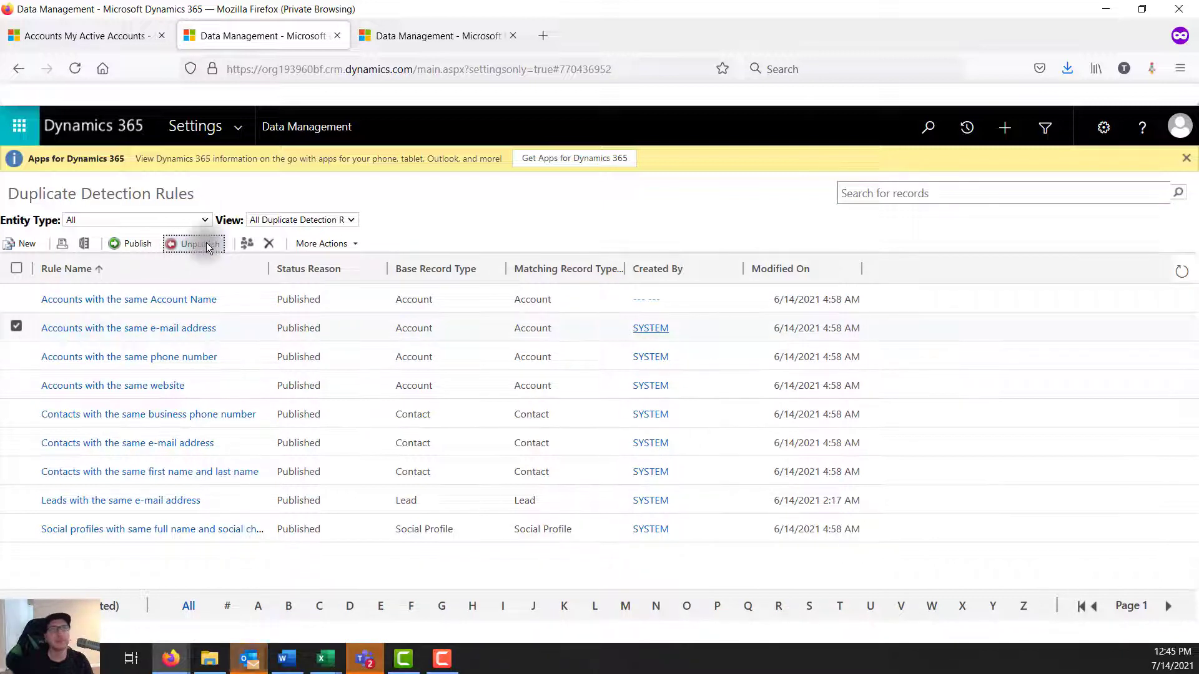
key(alt+Tab)
click(509, 379)
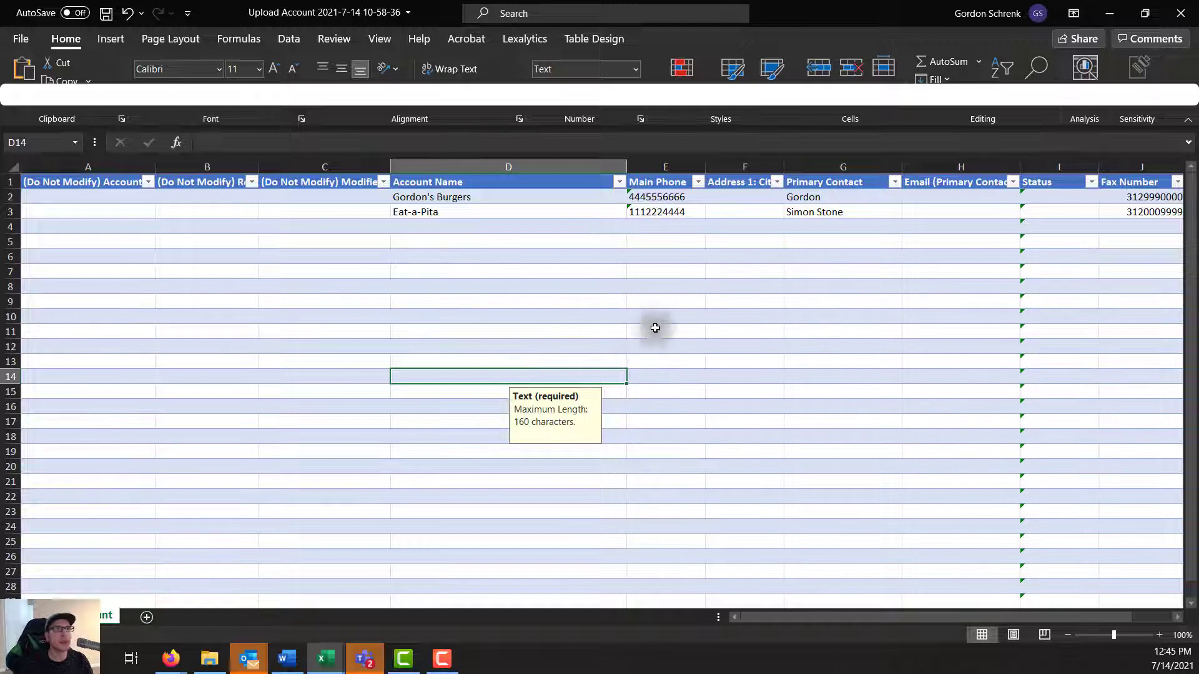
Widen column F to read Address 1: City, then narrow it so more columns fit
click(479, 215)
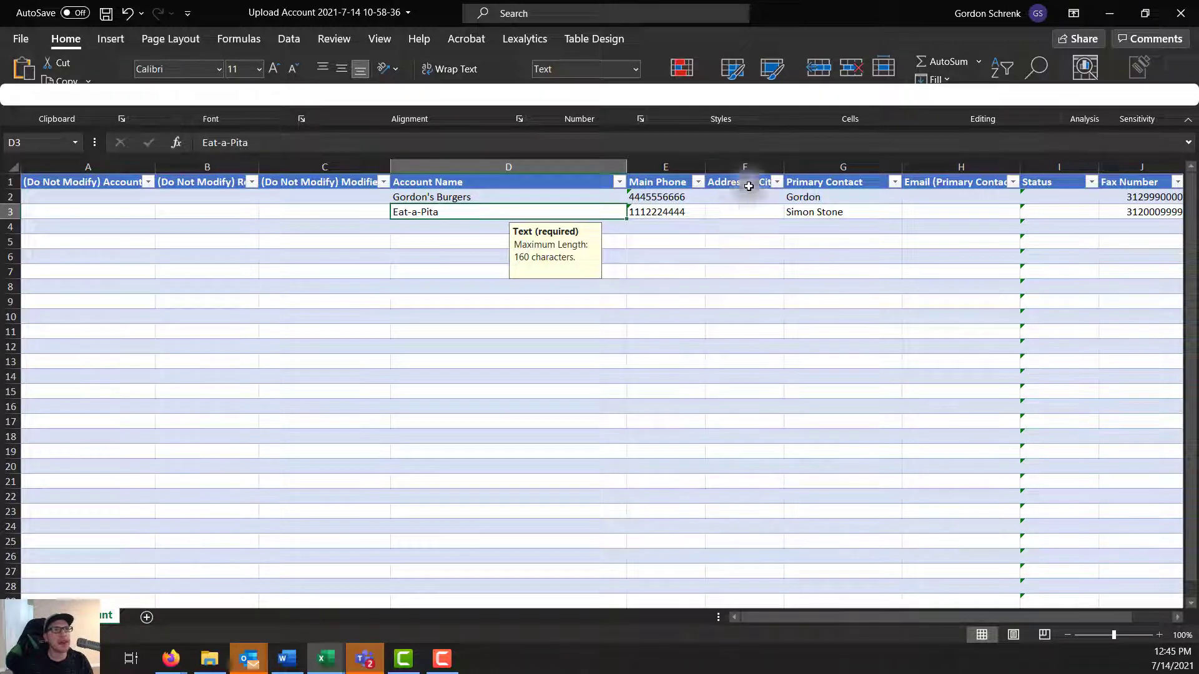
drag(783, 166, 835, 163)
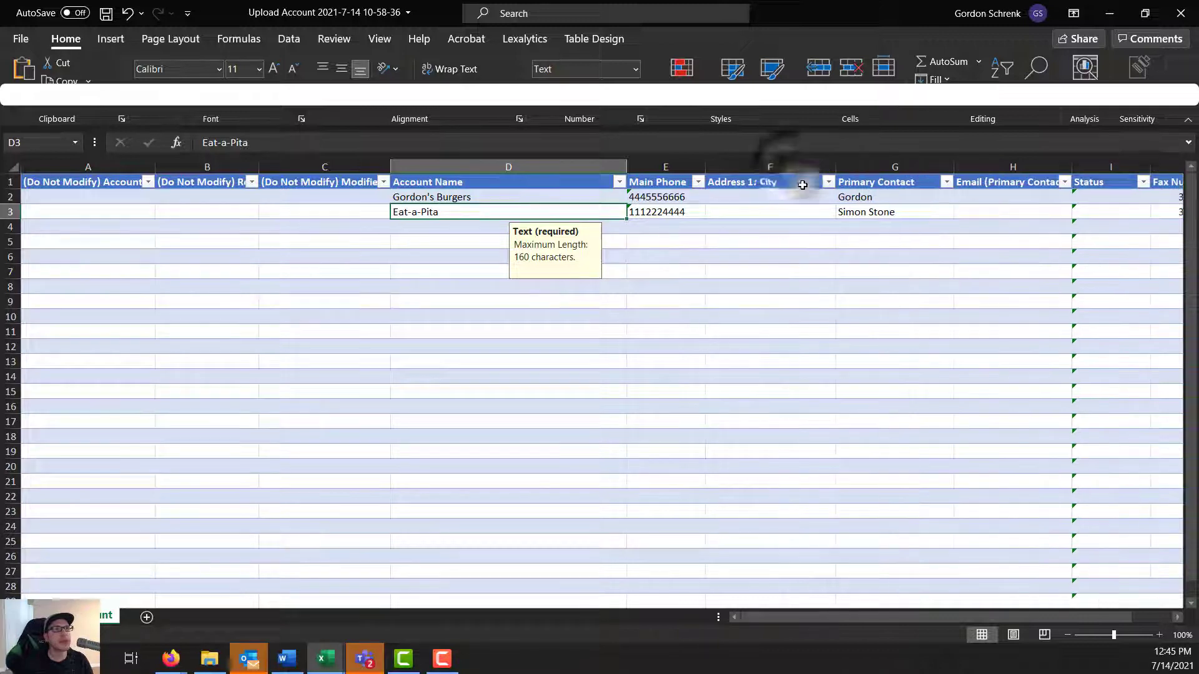
click(762, 211)
click(768, 163)
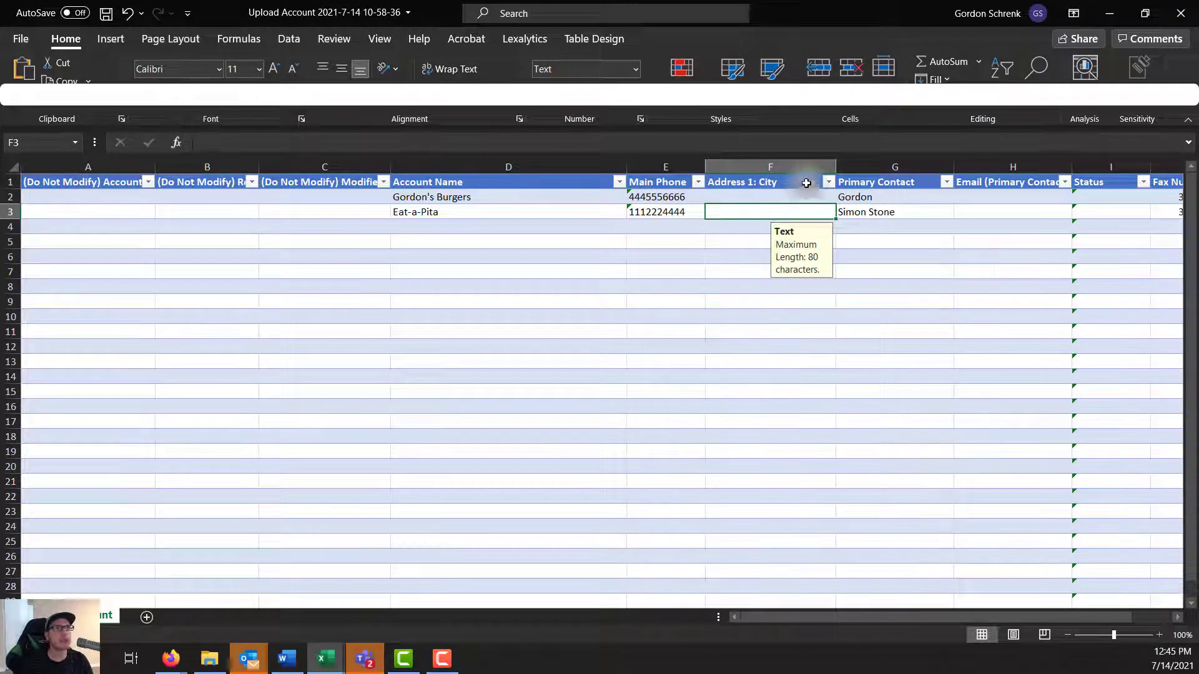
drag(836, 166, 780, 168)
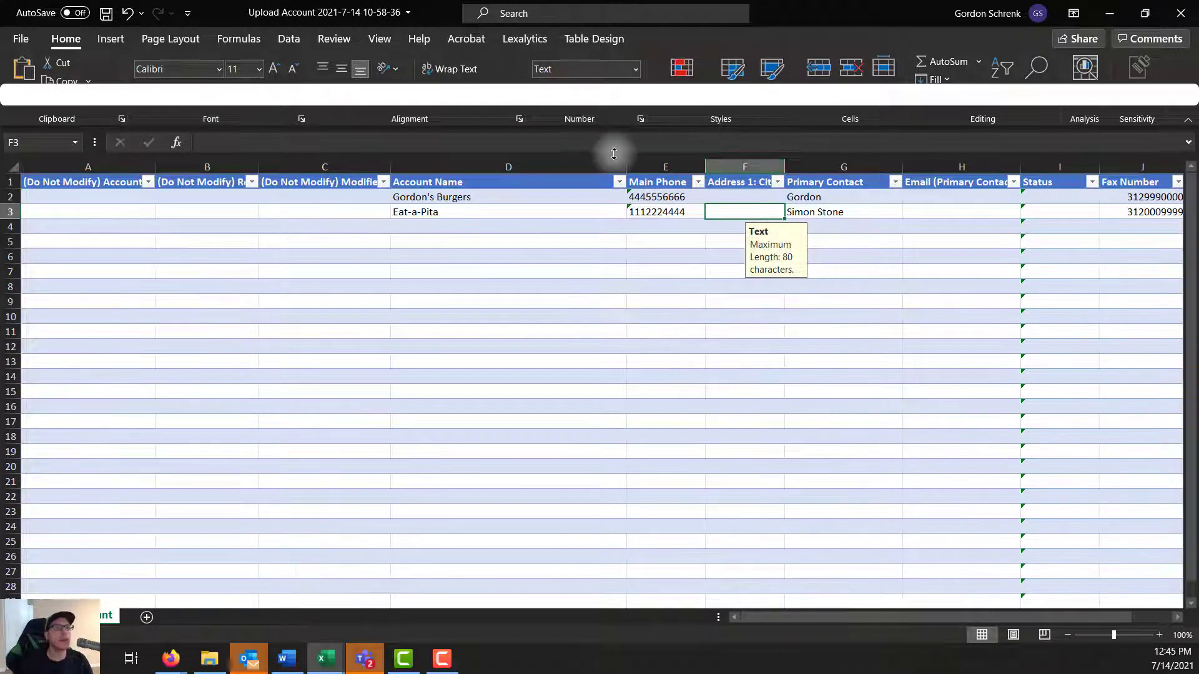
Review Eat-a-Pita's row 3 entries: account name, main phone, primary contact and fax number
click(576, 211)
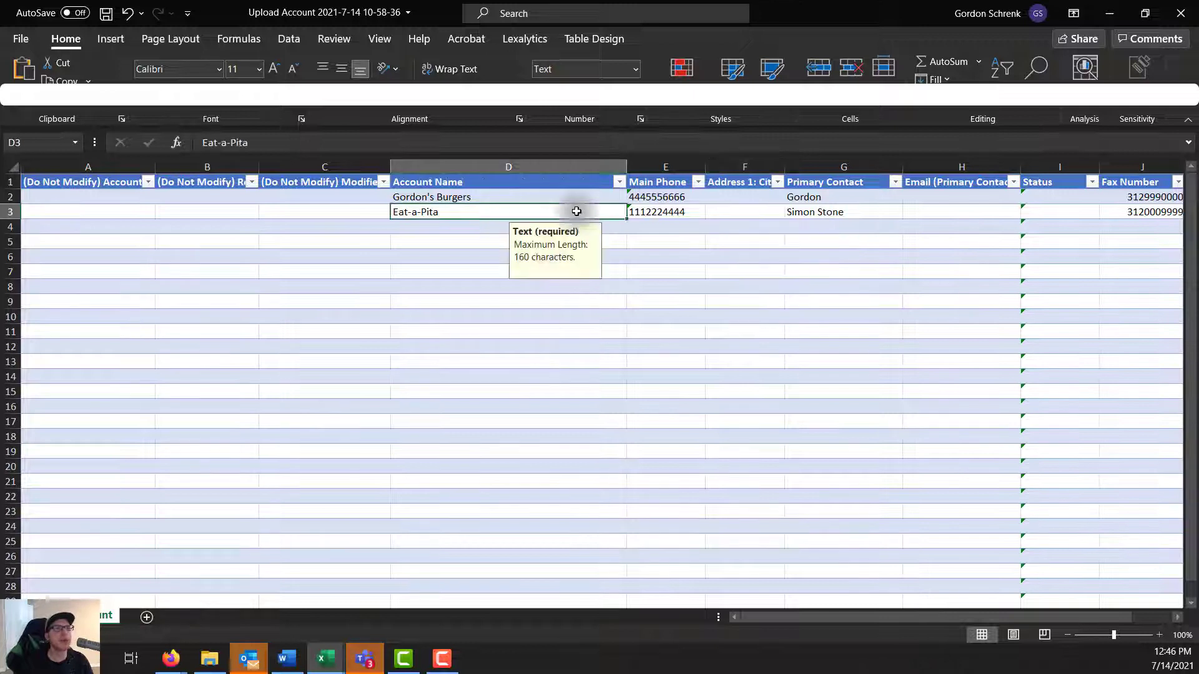
click(657, 211)
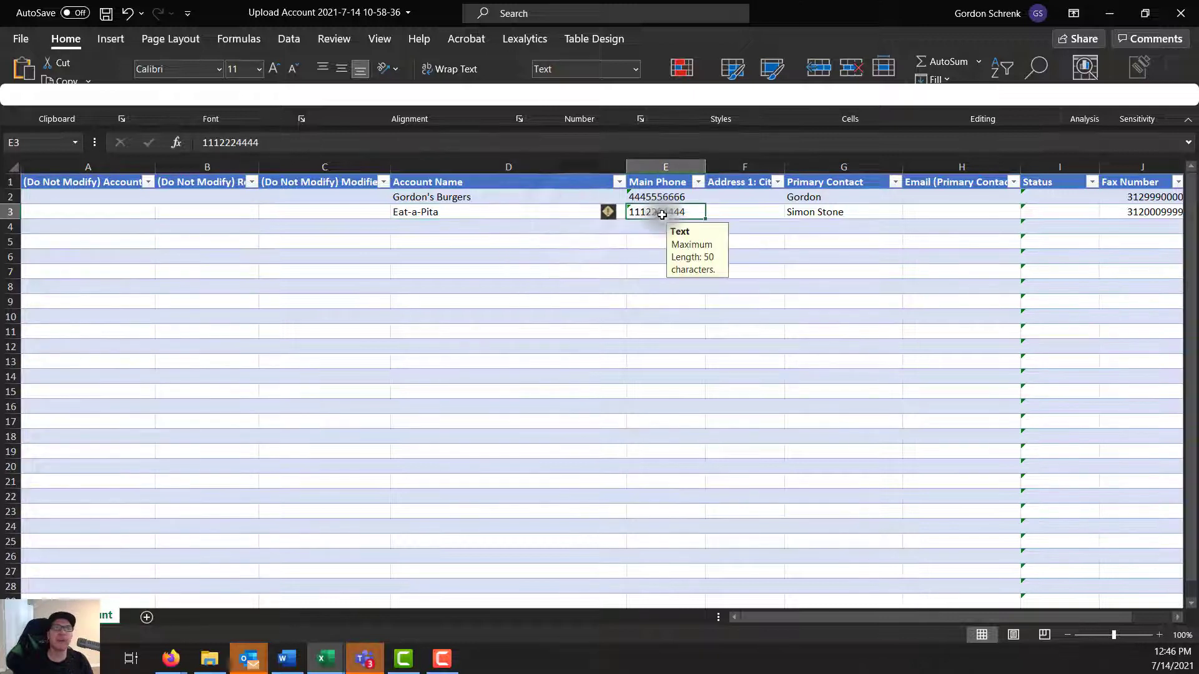
click(820, 214)
click(1145, 215)
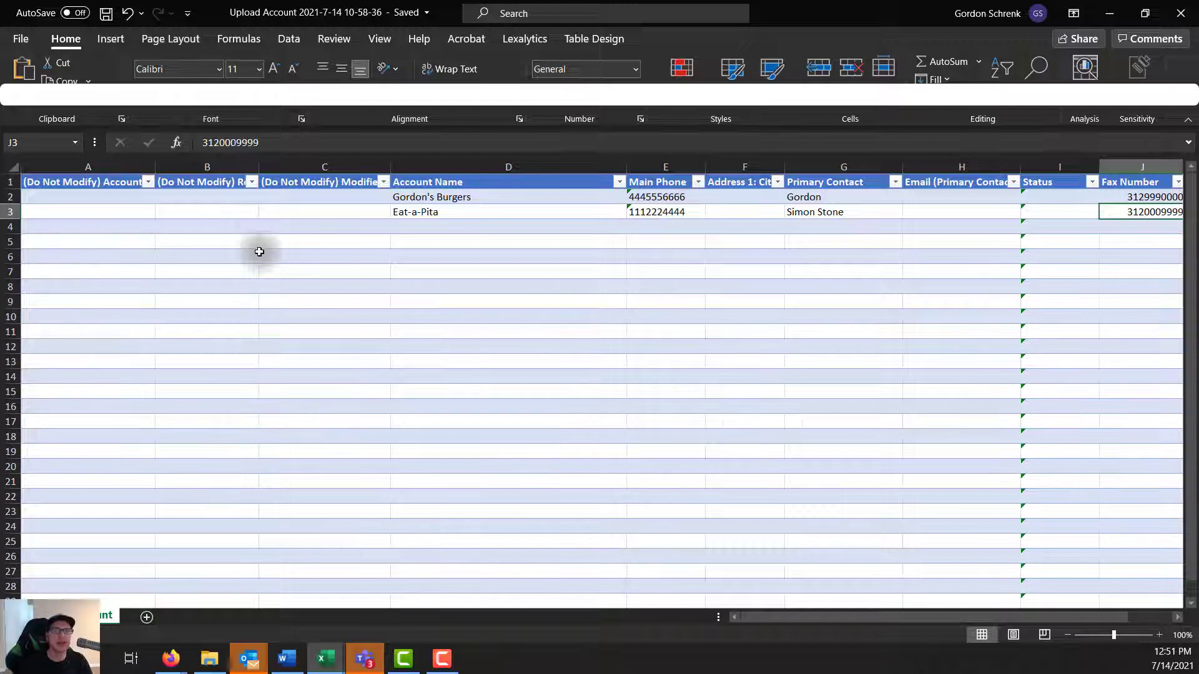
Use Save As to resave the Upload Account workbook as Excel Workbook (*.xlsx) instead of XML Spreadsheet 2003
click(21, 39)
click(55, 257)
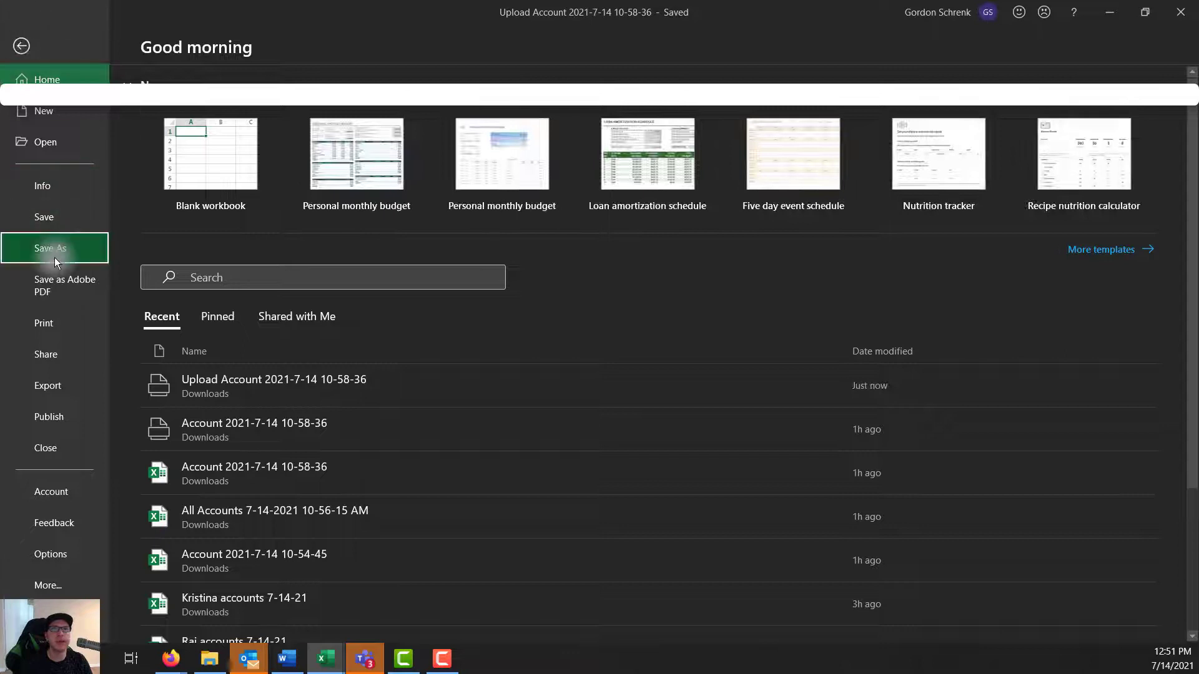
click(504, 138)
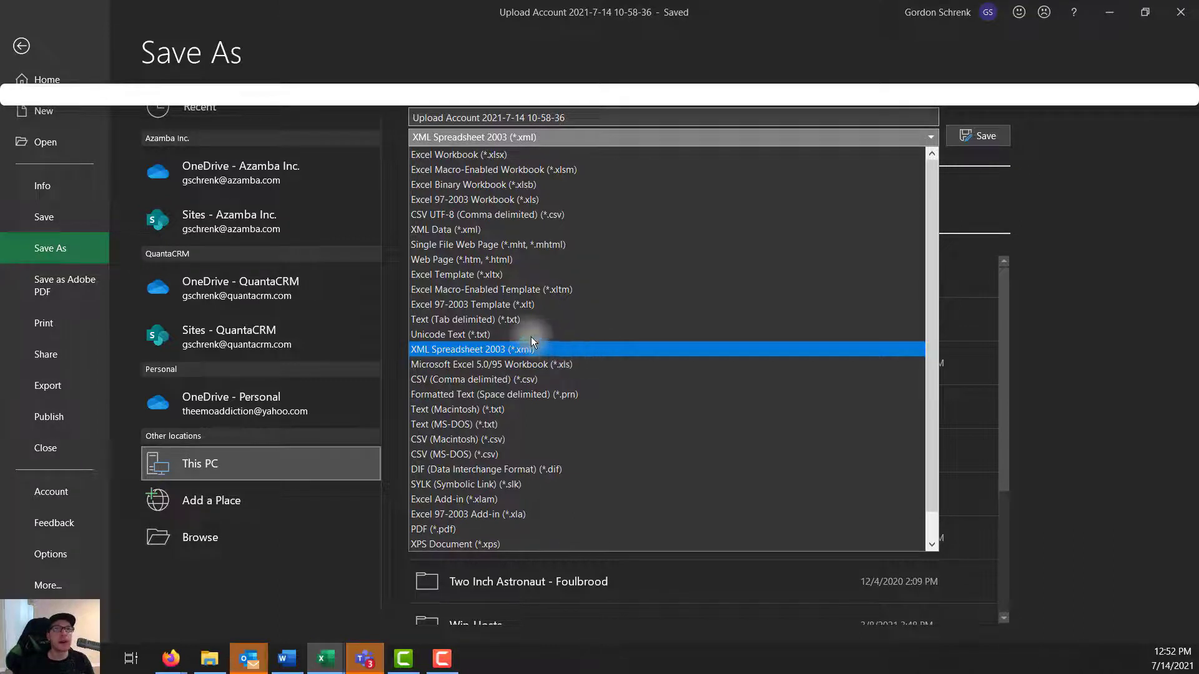
click(492, 155)
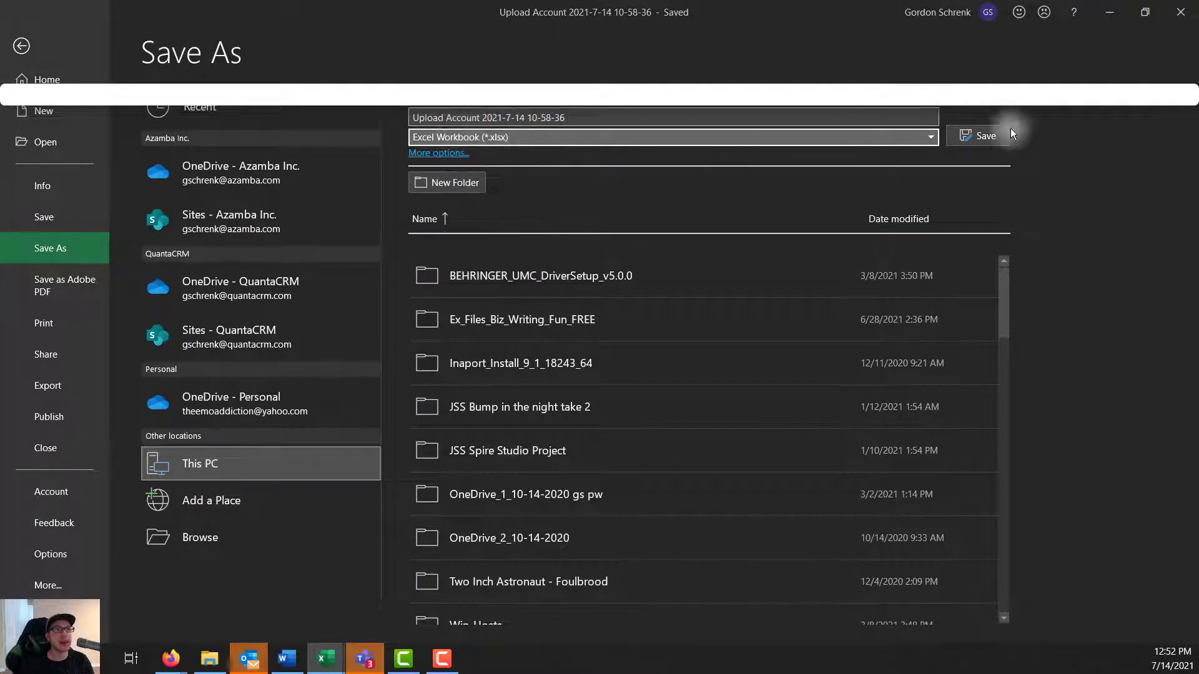
click(986, 135)
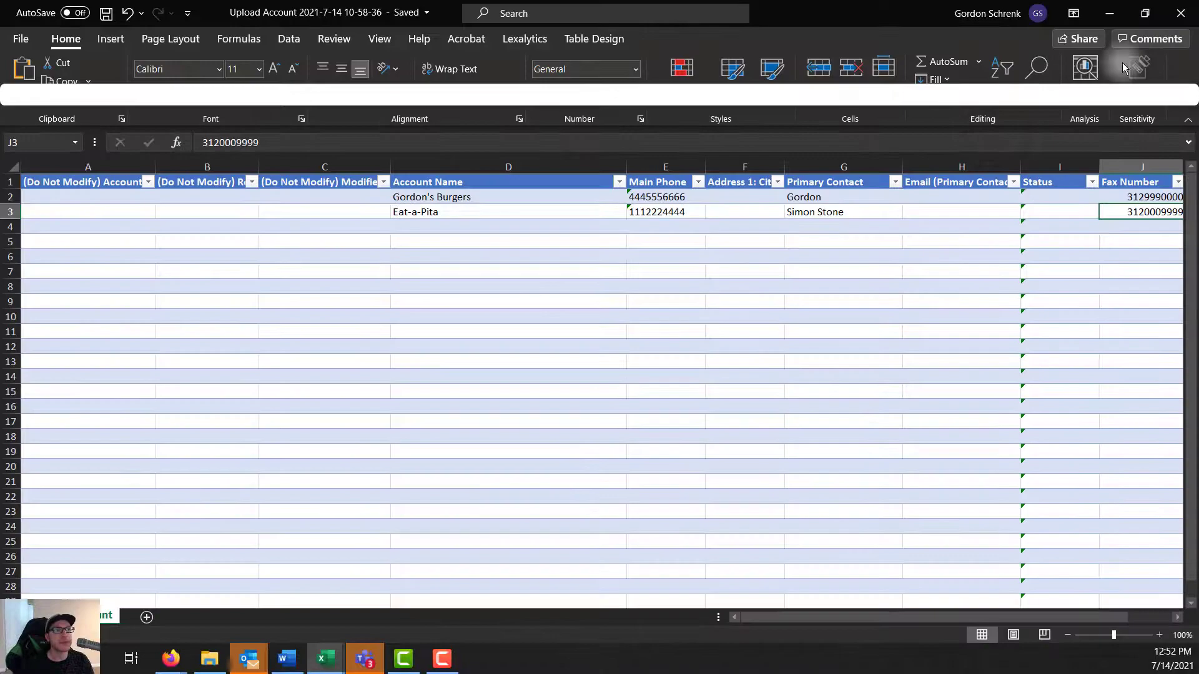
Minimize Excel and start Import from Excel from the Accounts list's overflow commands
click(1111, 20)
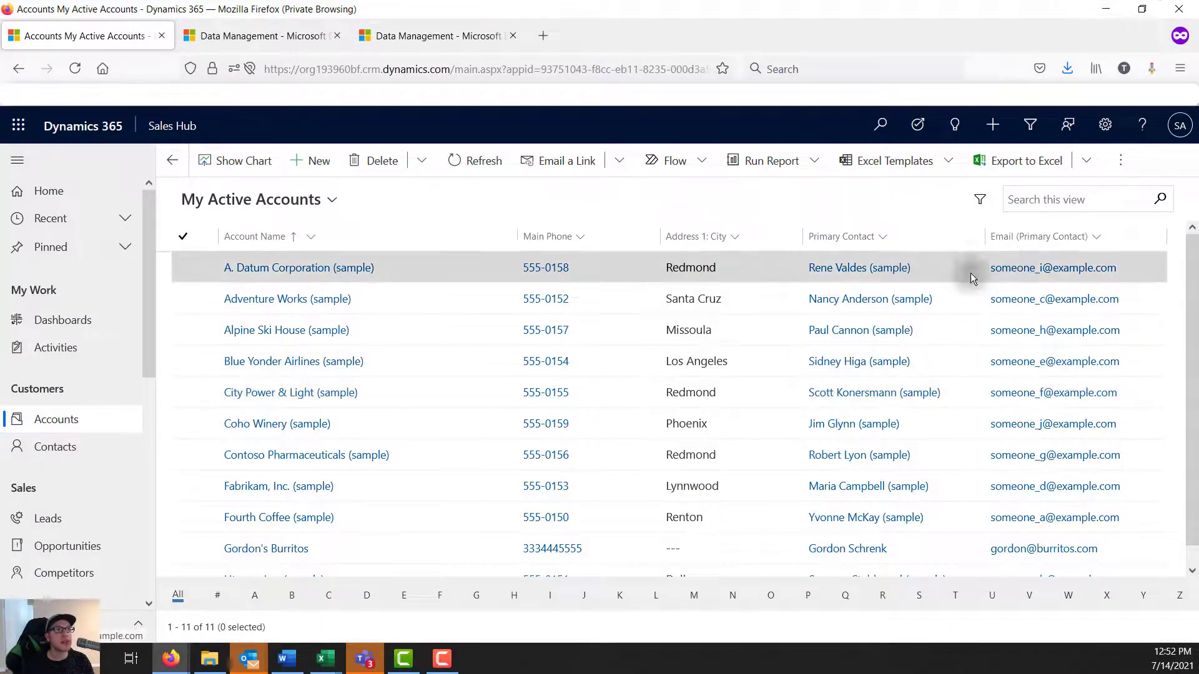
click(1118, 170)
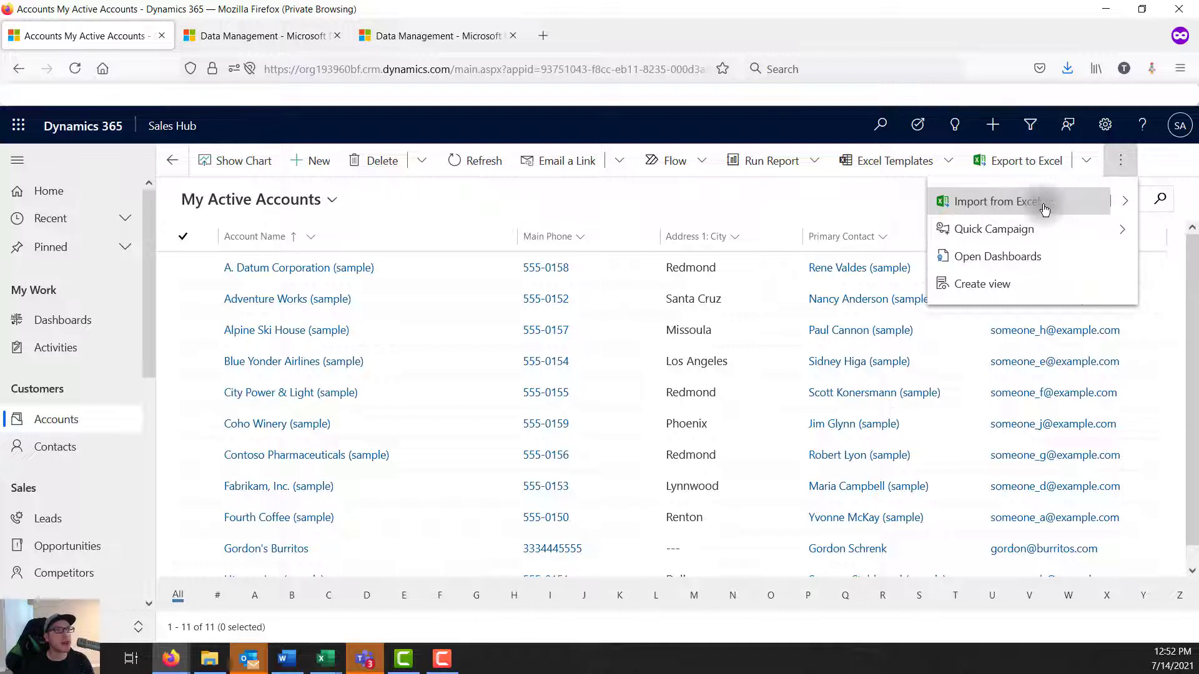
click(1123, 201)
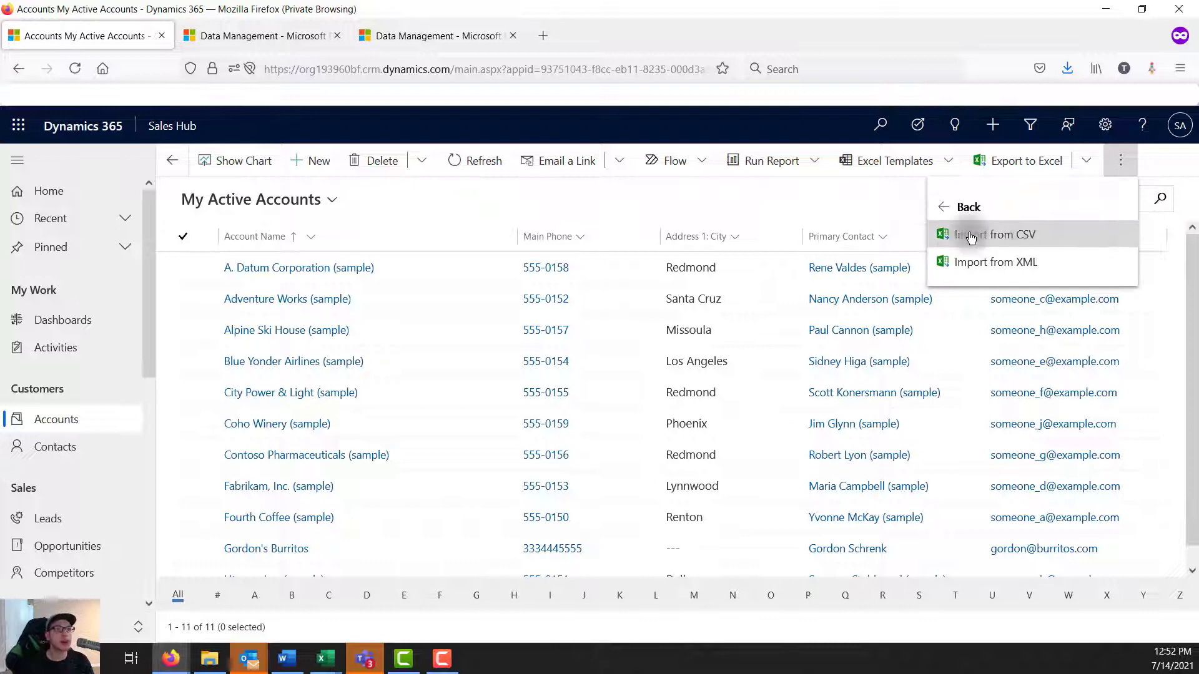
click(946, 213)
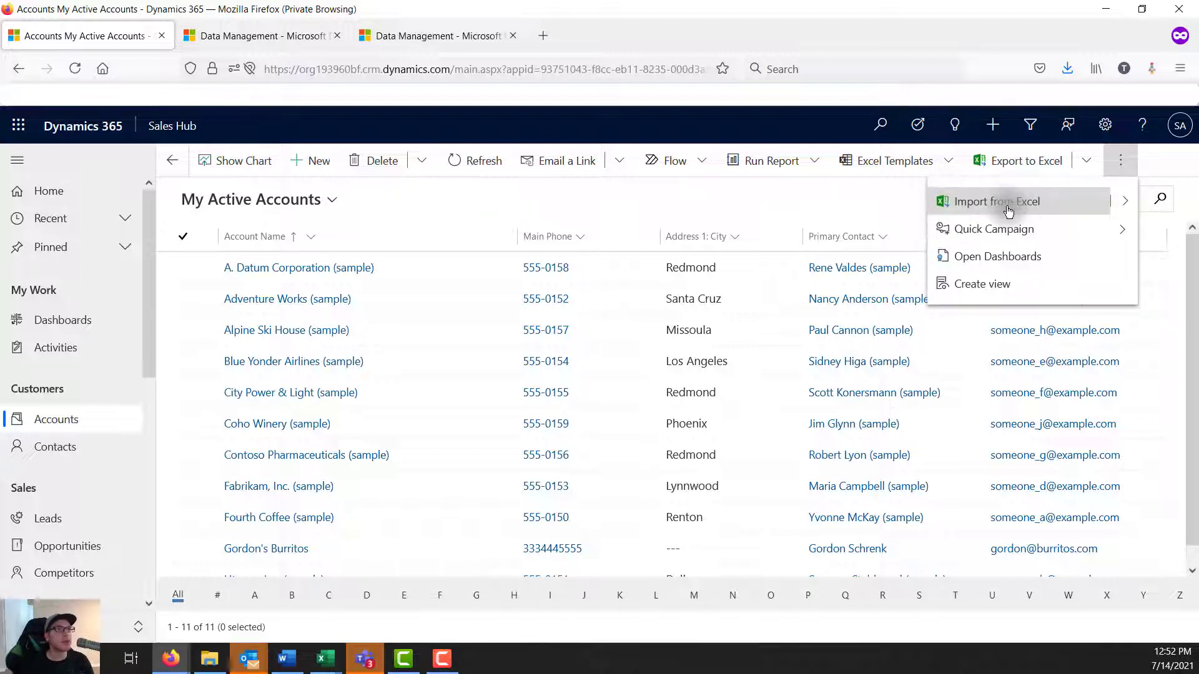
key(Escape)
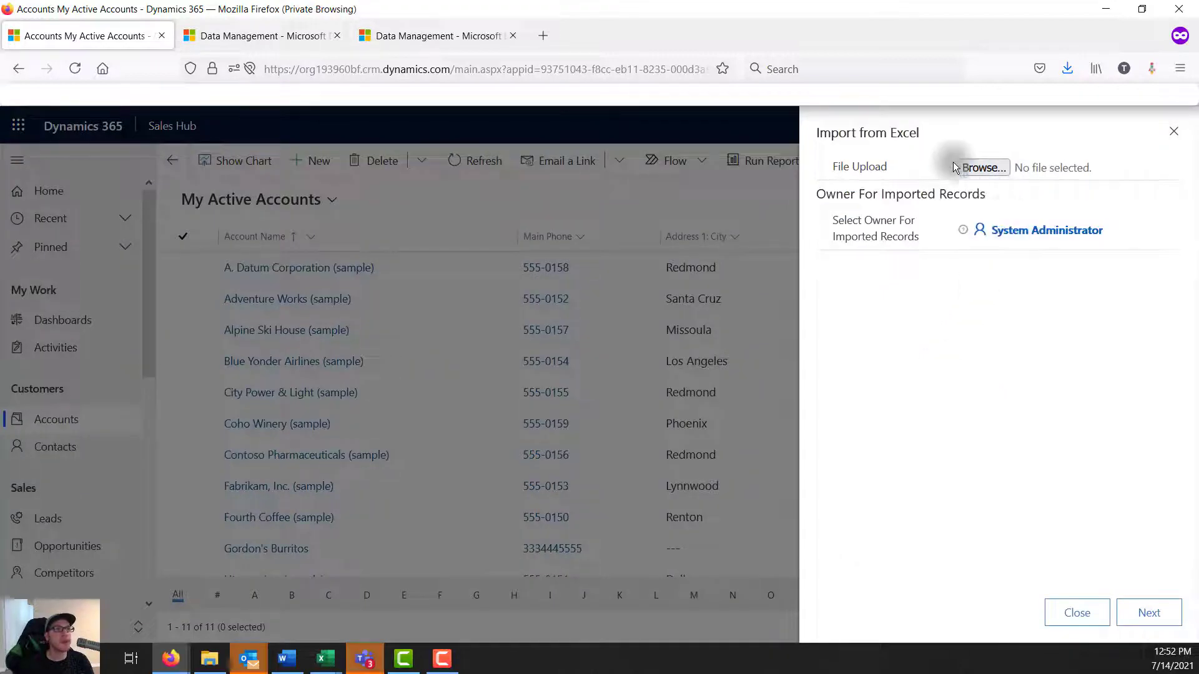
Load the Upload Account workbook from Downloads and continue to the duplicate data settings
click(985, 169)
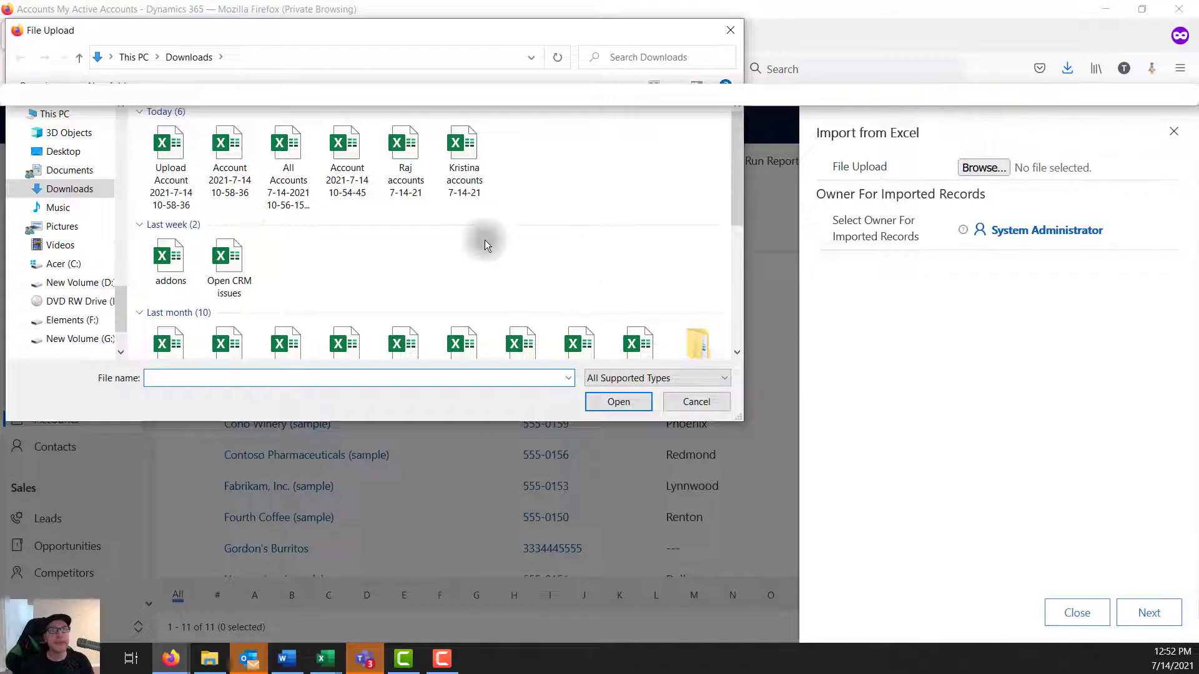
click(164, 150)
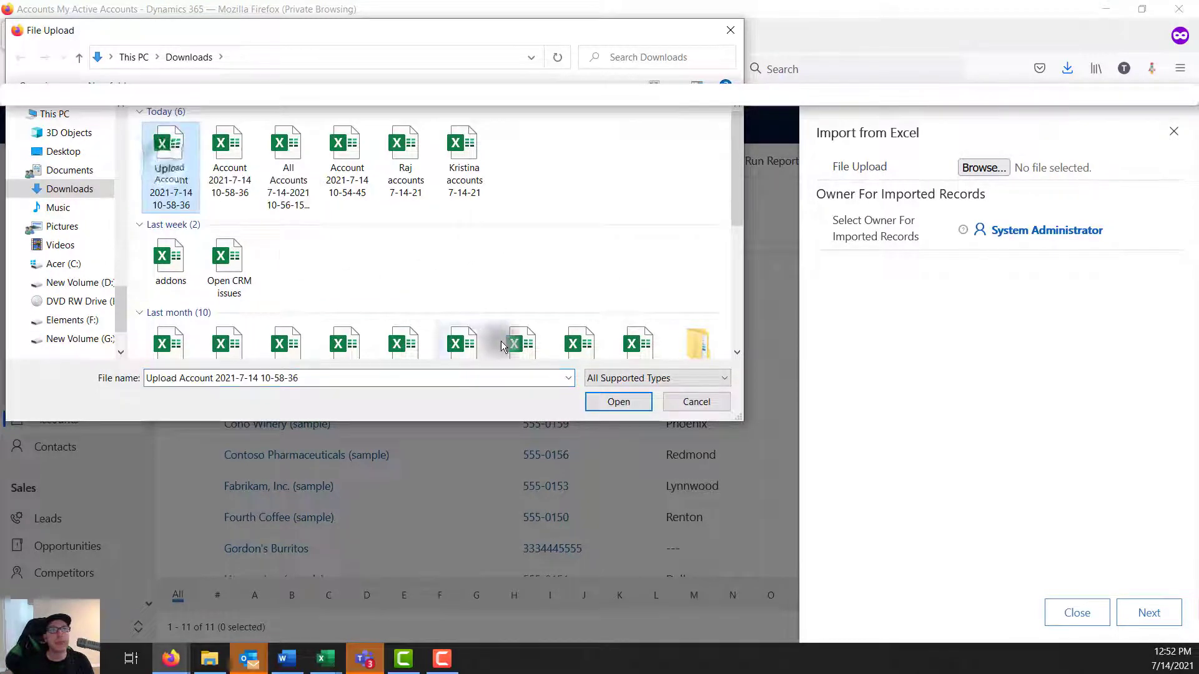
click(615, 401)
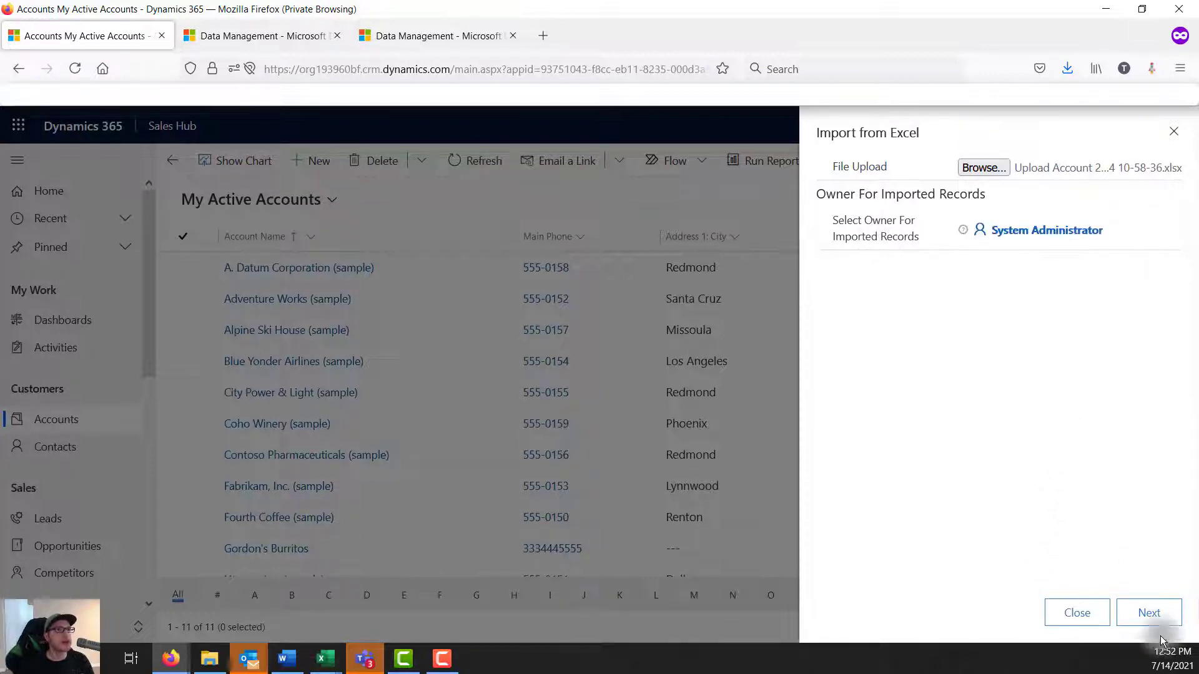
click(1142, 618)
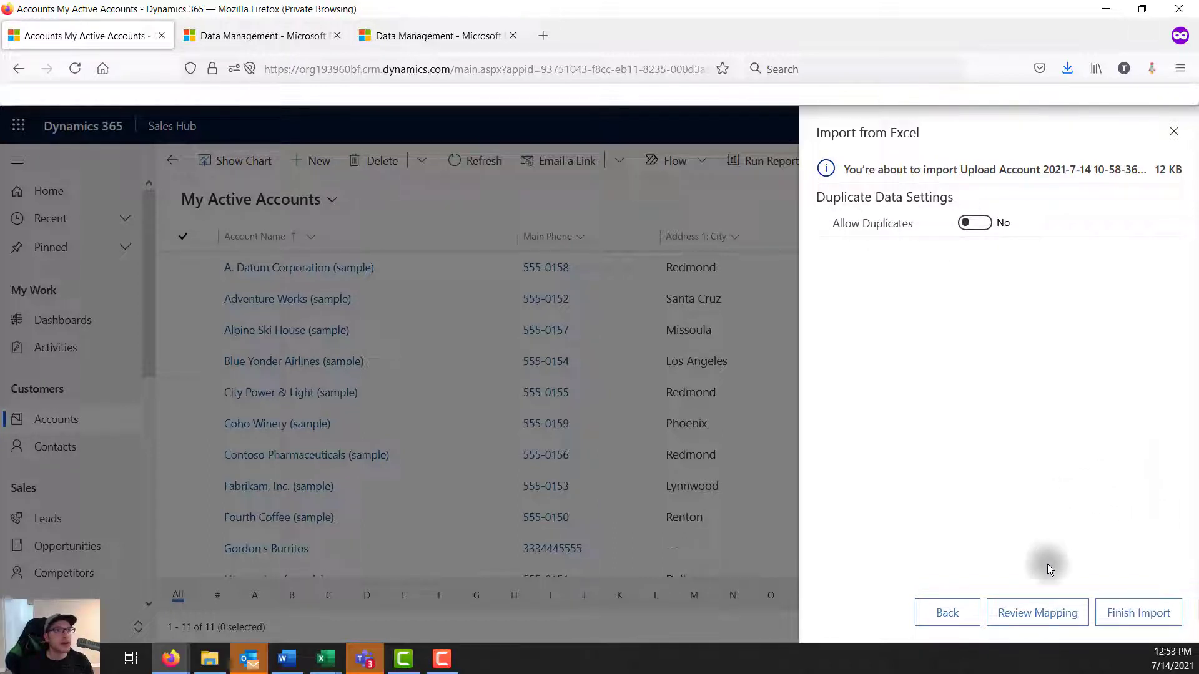
Open Review Mapping and scroll through the source fields, noting unmapped Fax Number and Status
click(1038, 613)
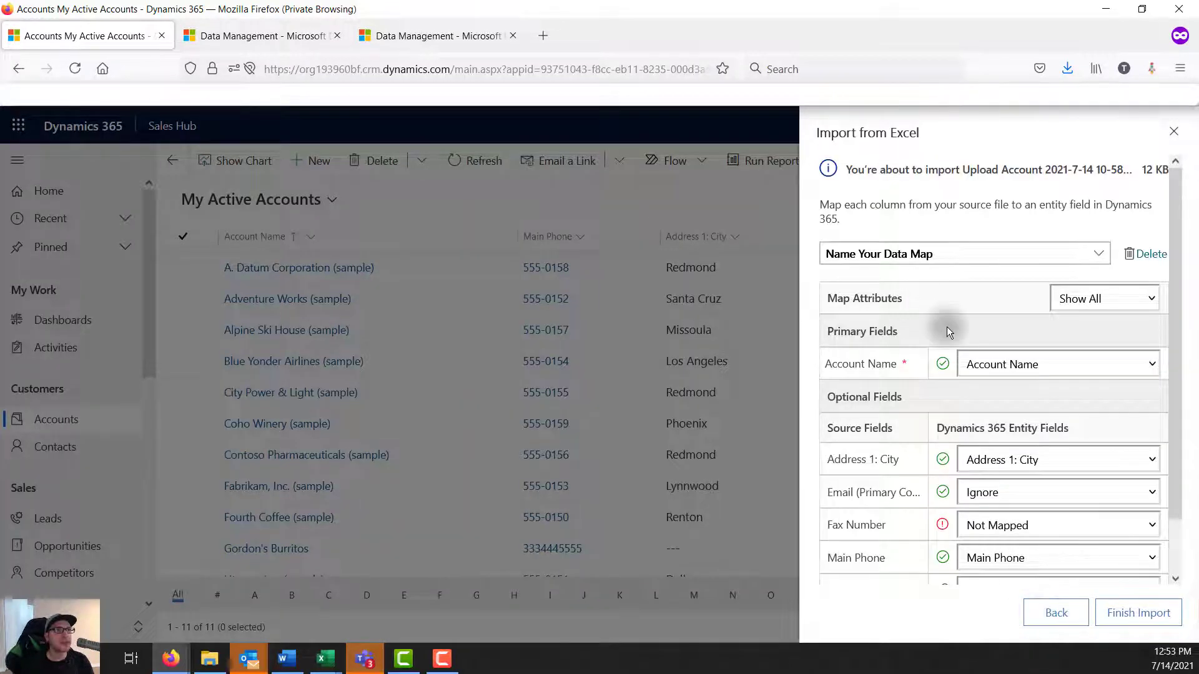
scroll(915, 375, down, 1)
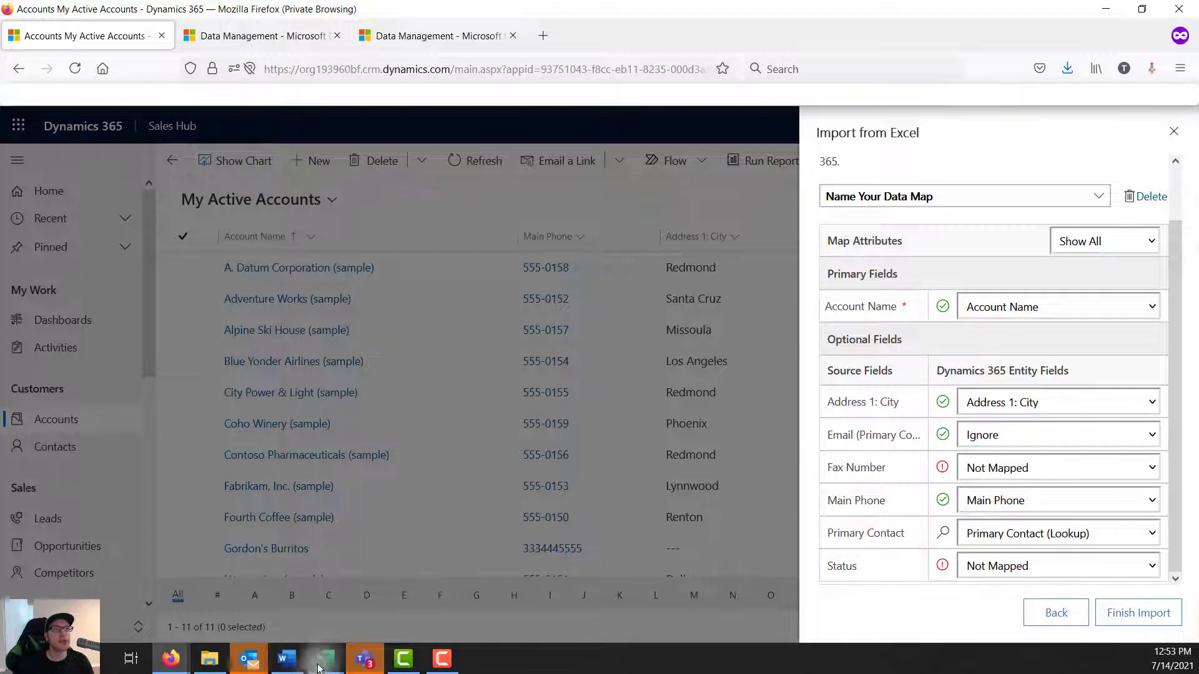
mouse_move(318, 668)
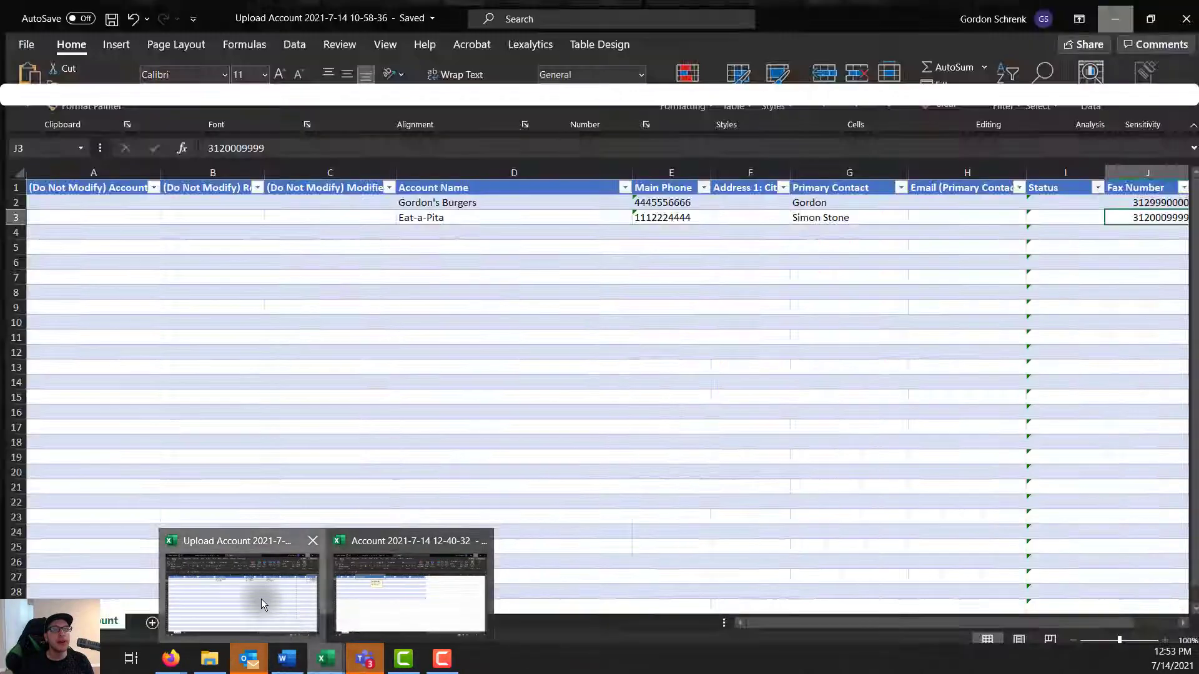
click(261, 598)
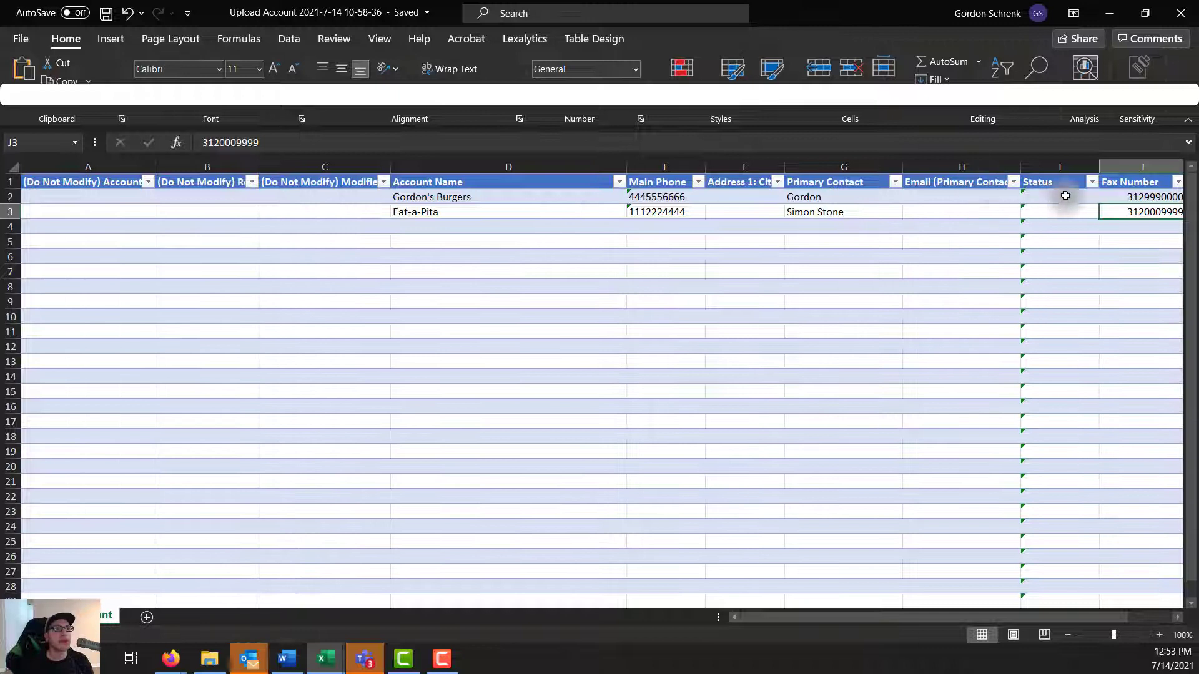
click(1110, 13)
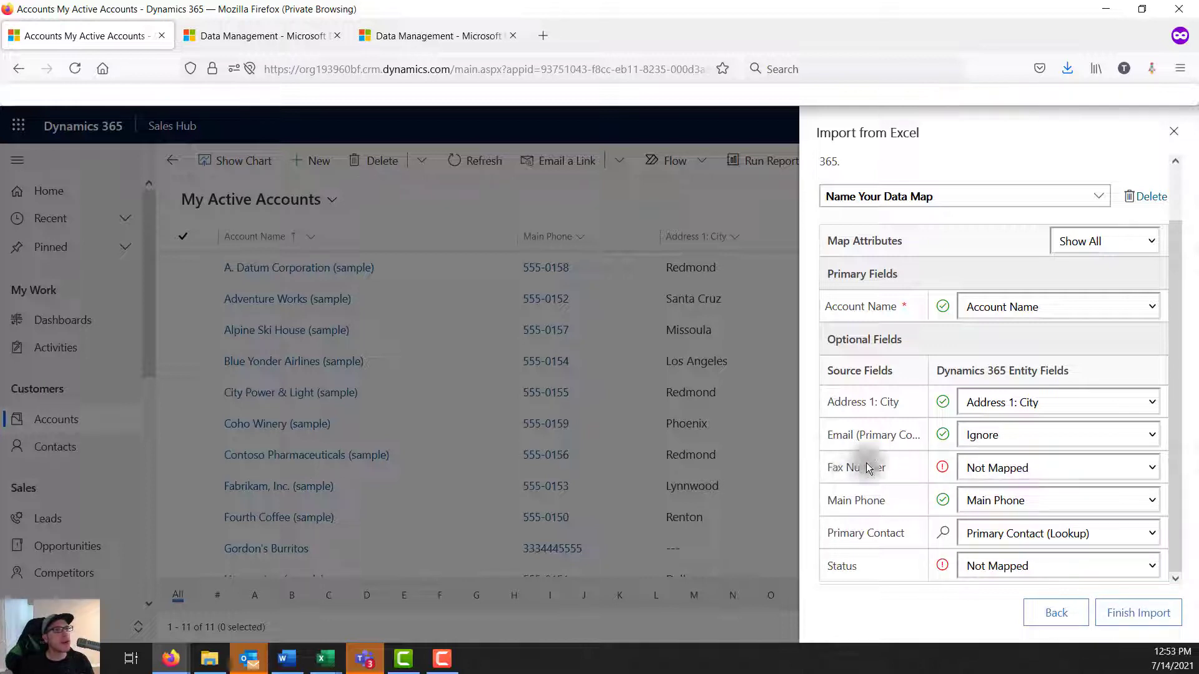
Map the Fax Number source column to the Fax field
click(993, 469)
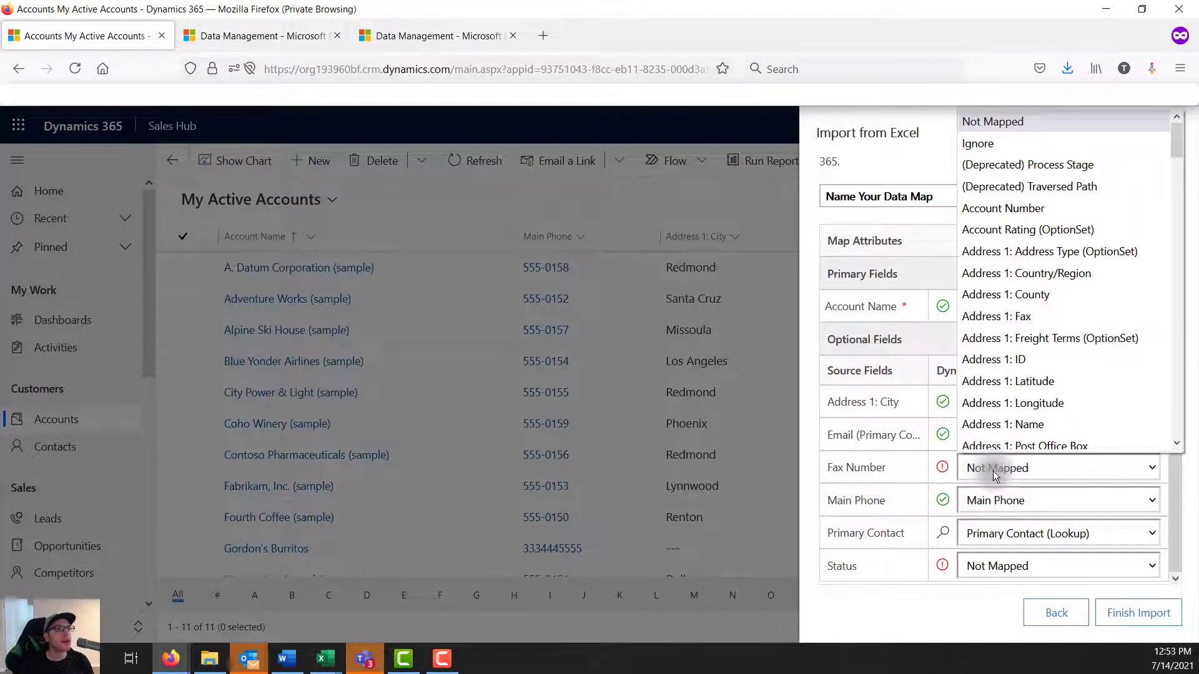
scroll(1028, 402, down, 7)
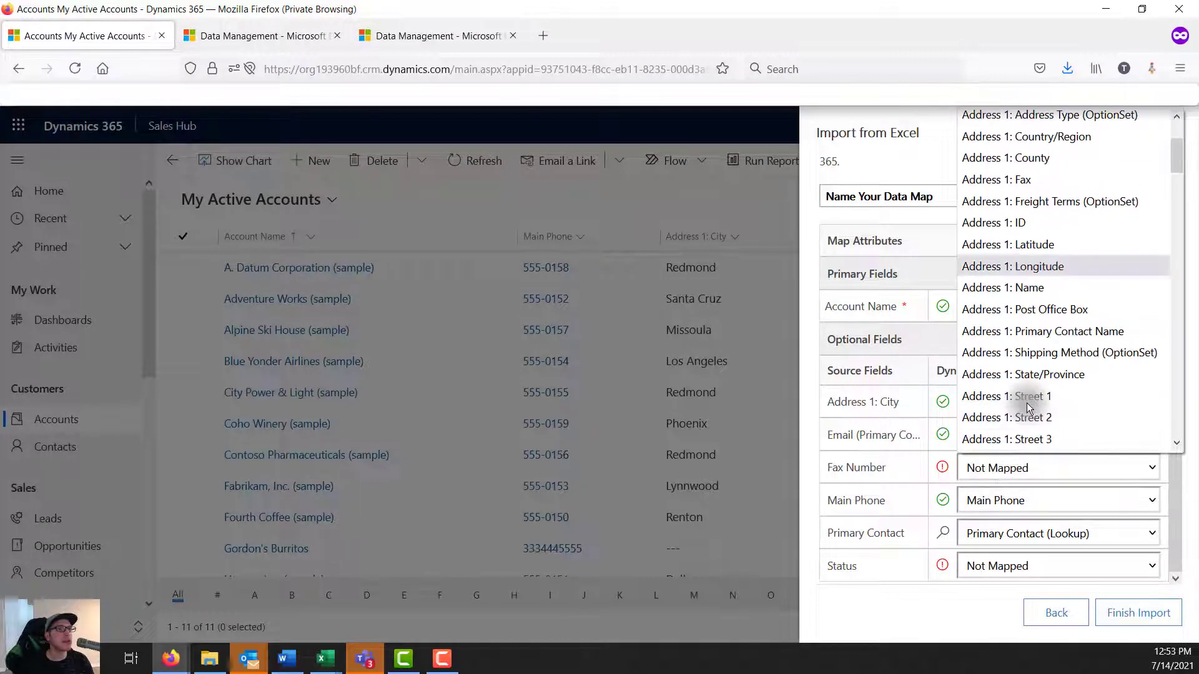
scroll(1029, 407, down, 12)
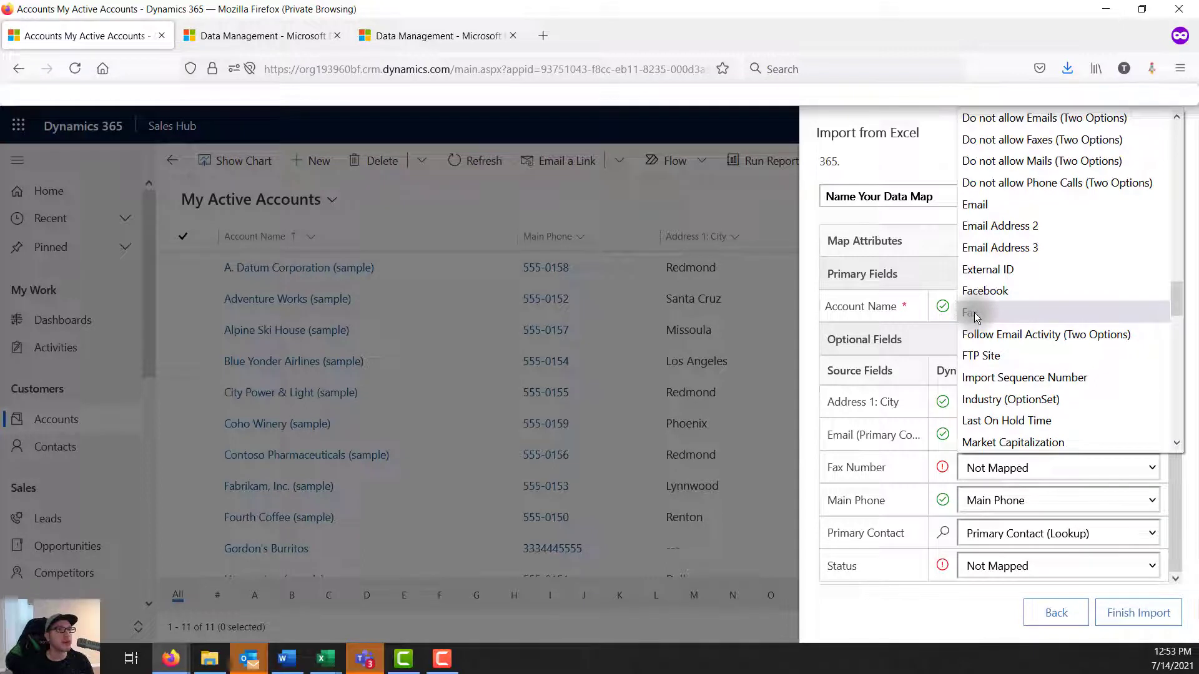
click(971, 312)
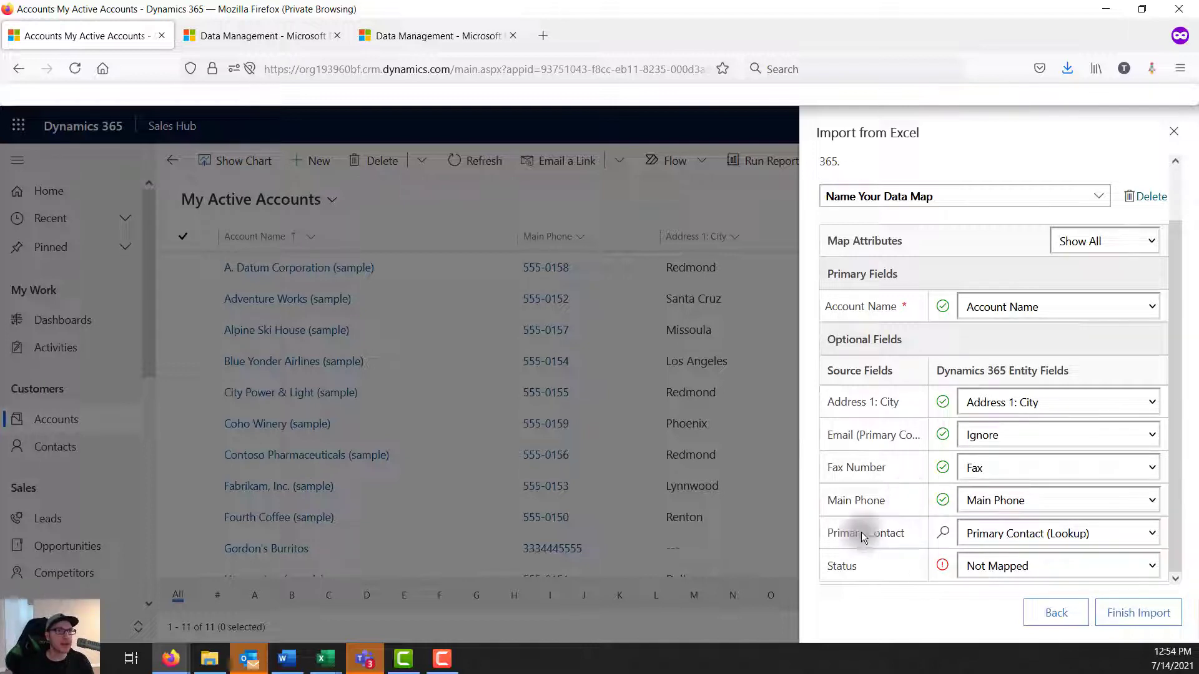
Set Primary Contact to Not Mapped and recheck the mapping list
click(1030, 540)
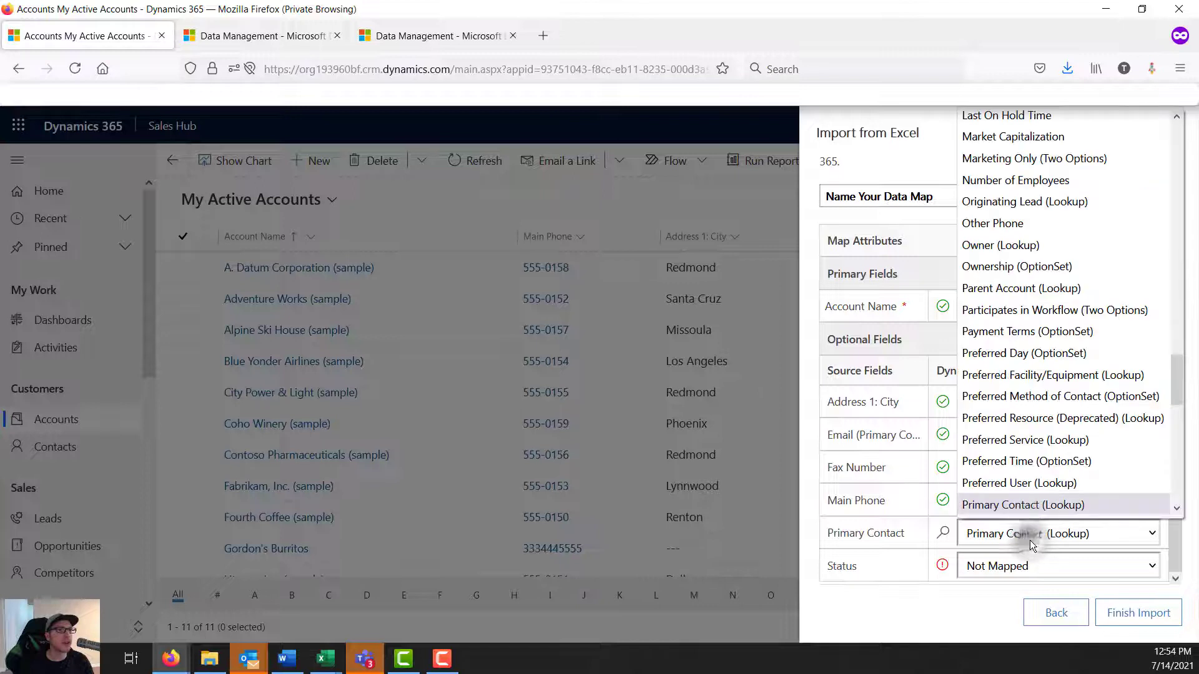
scroll(1024, 401, up, 3)
scroll(1024, 401, up, 10)
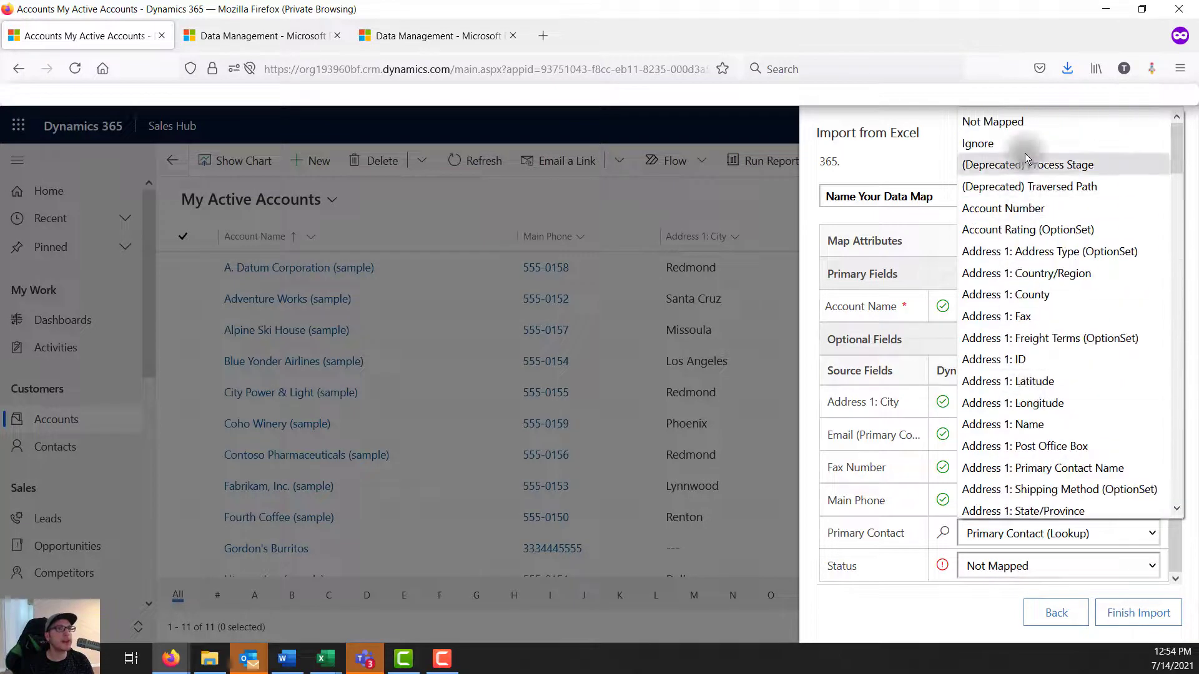
click(1024, 125)
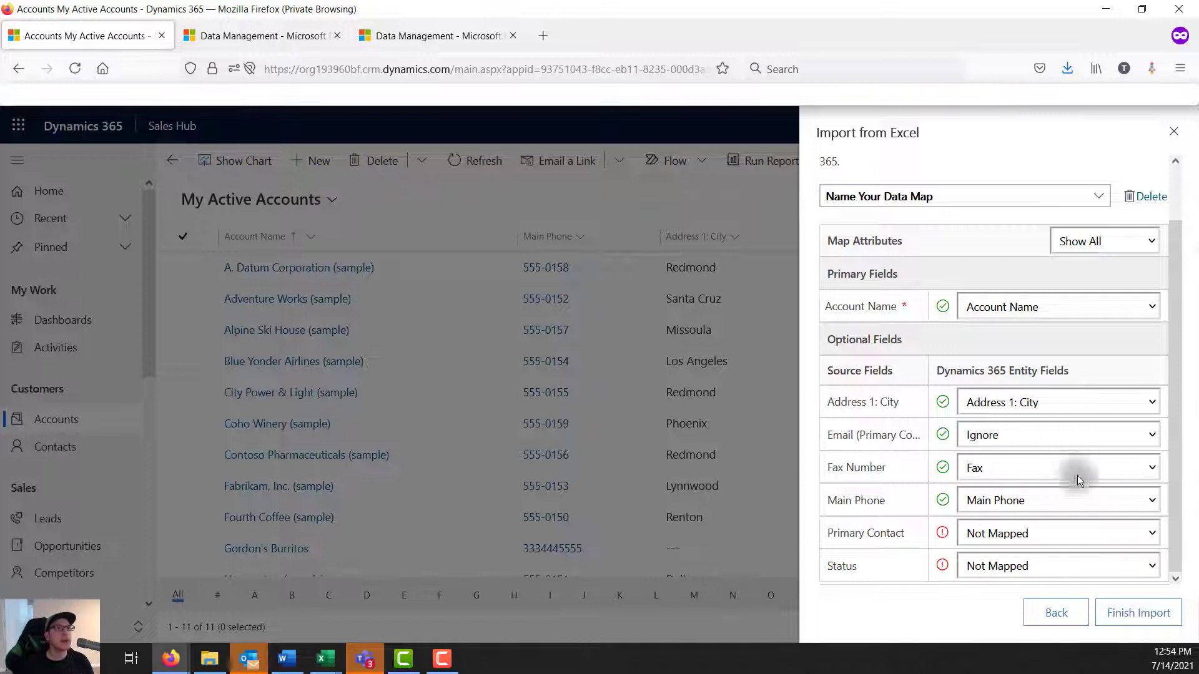
scroll(908, 482, up, 1)
scroll(908, 481, down, 1)
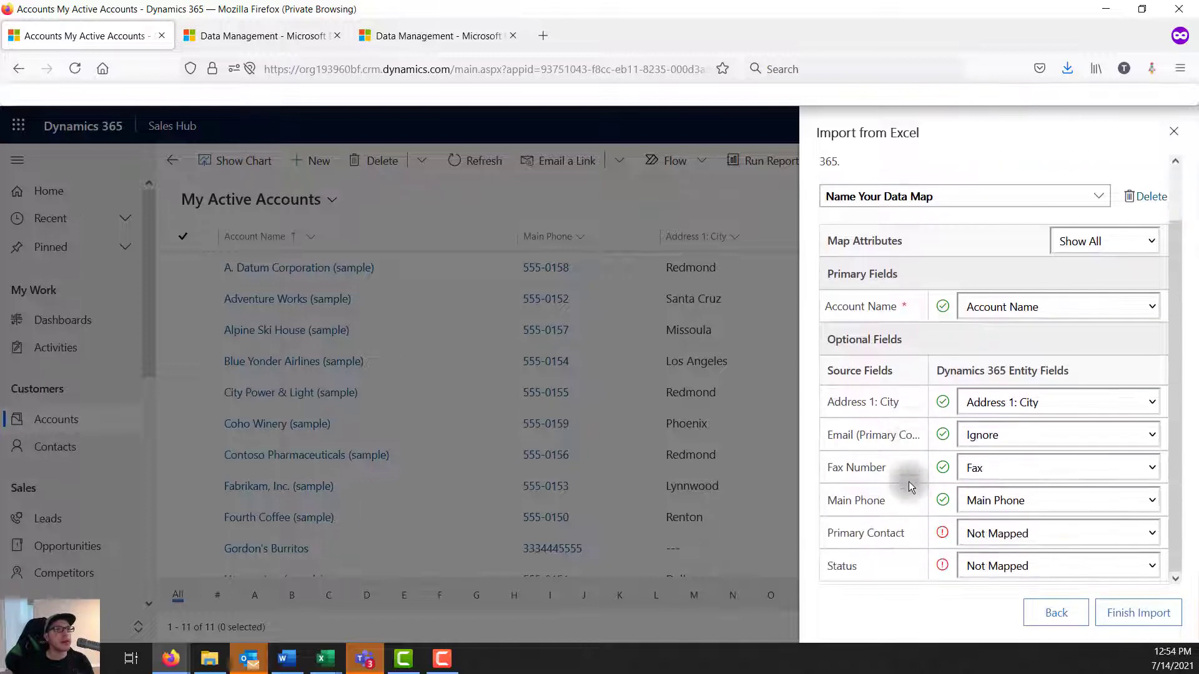
Finish the import and confirm submitting the data with unmapped fields ignored
click(1131, 624)
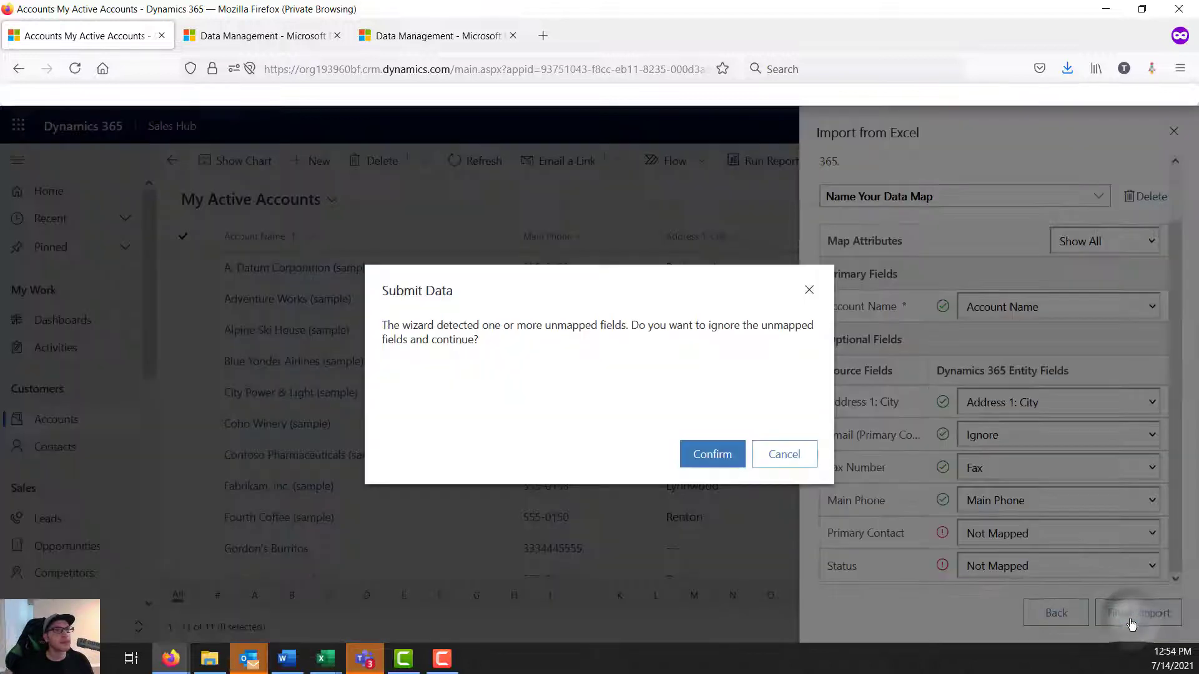
click(714, 465)
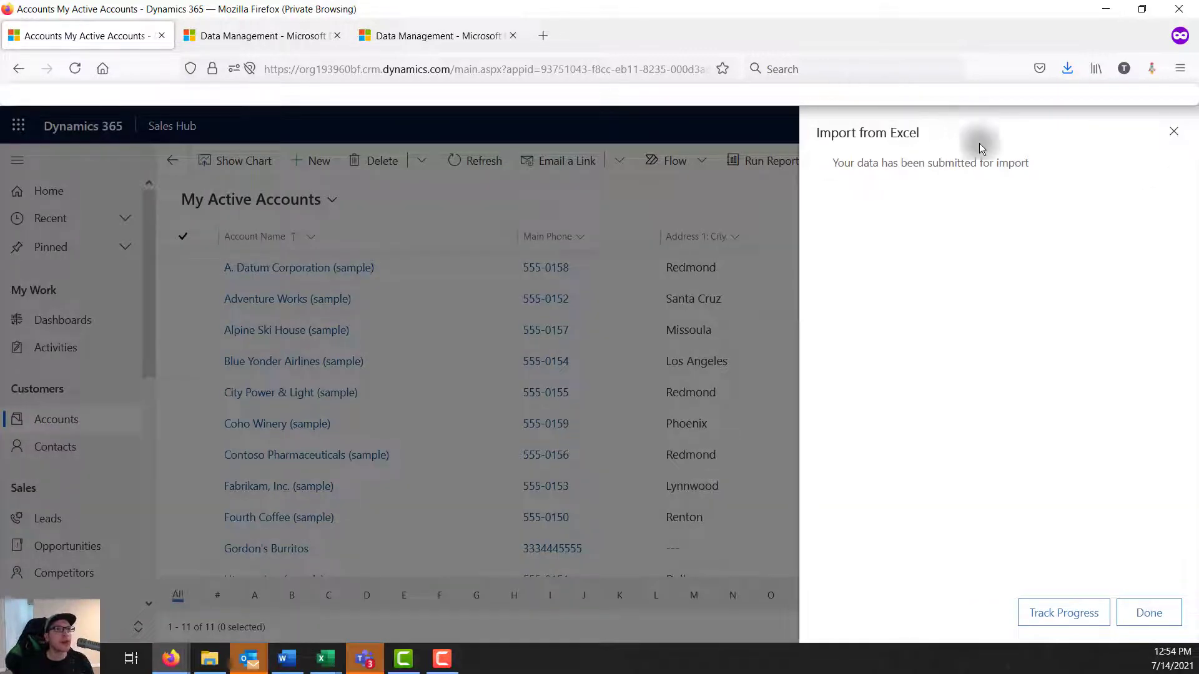
Track the submitted import's progress in My Imports
click(1065, 624)
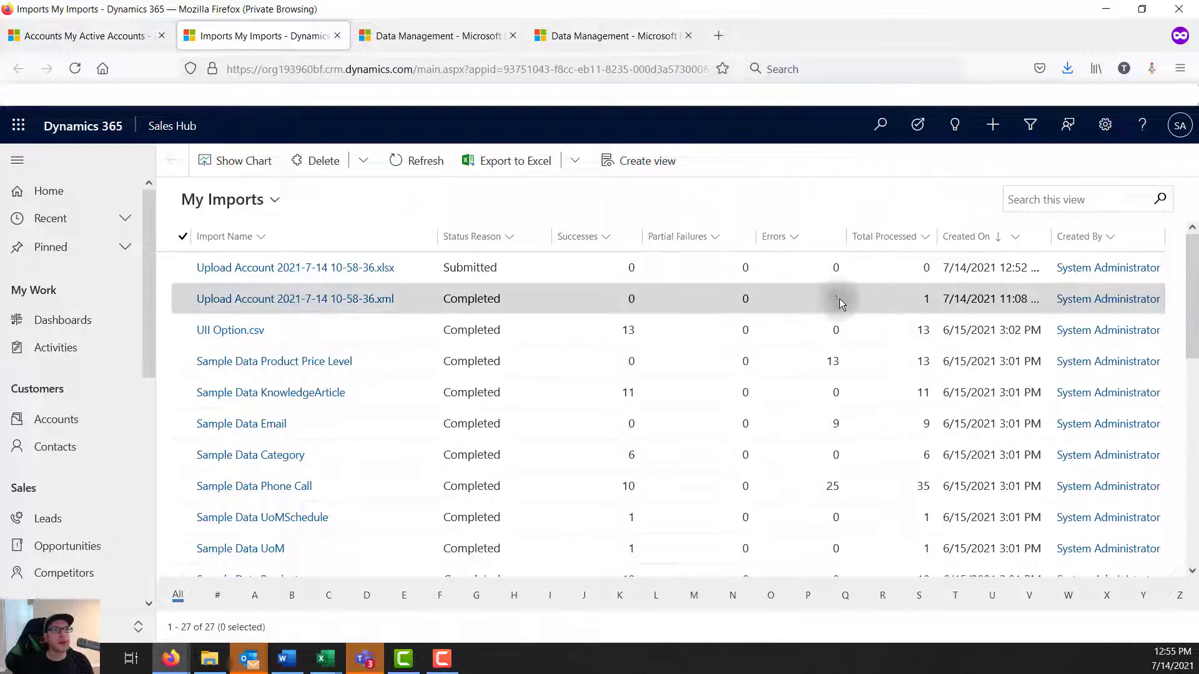
Open the earlier .xml import record and view its Failures tab
click(372, 301)
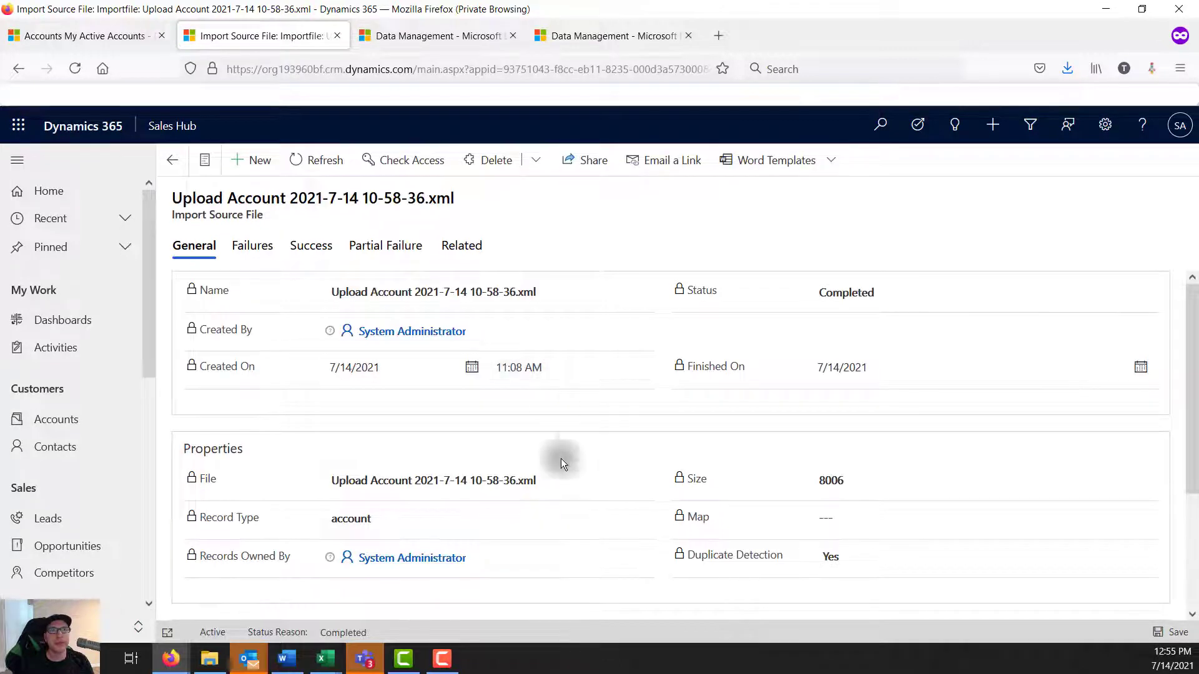
scroll(281, 331, down, 3)
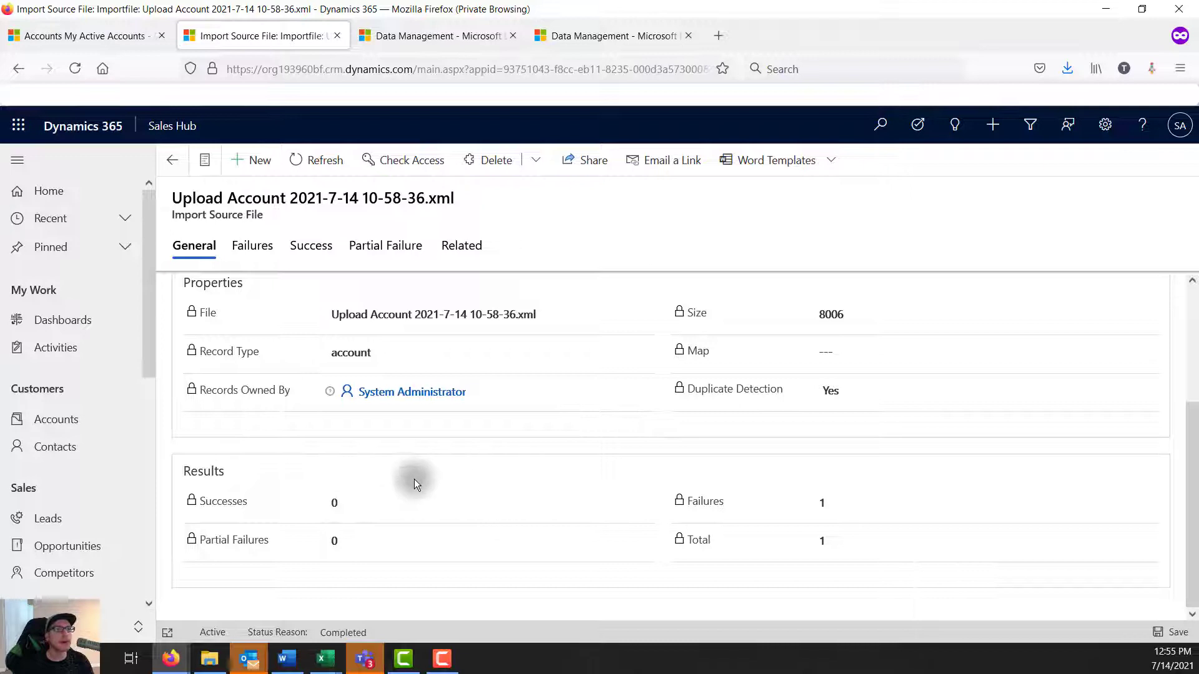
scroll(414, 478, up, 3)
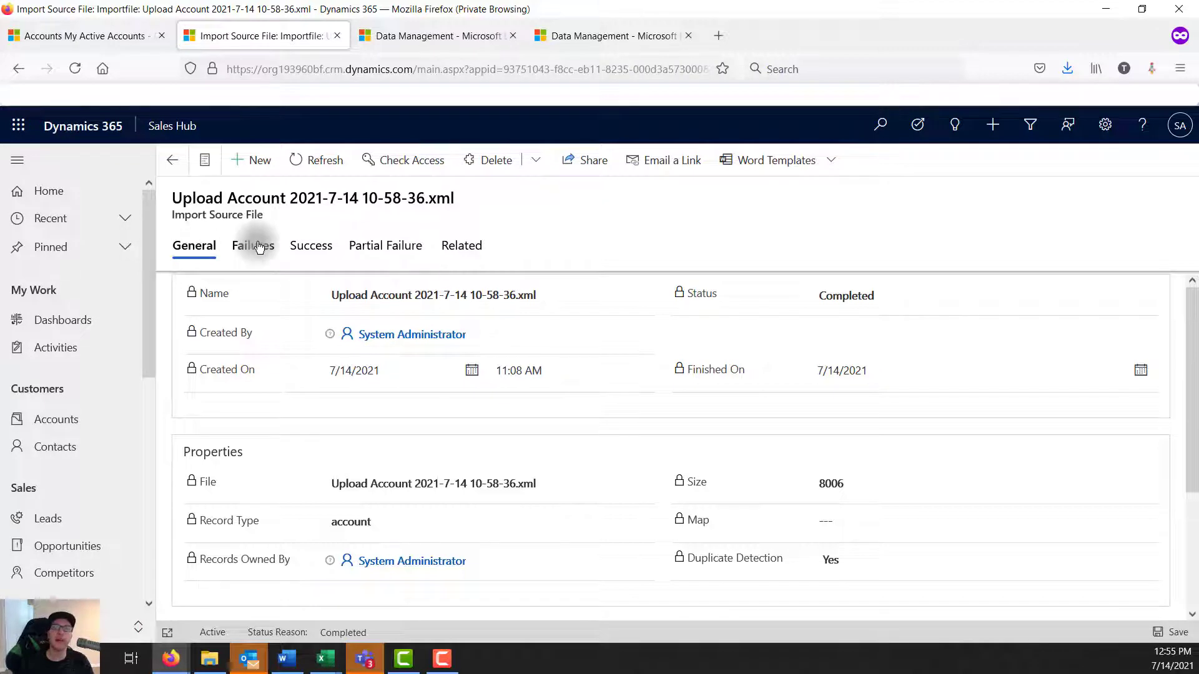
click(259, 246)
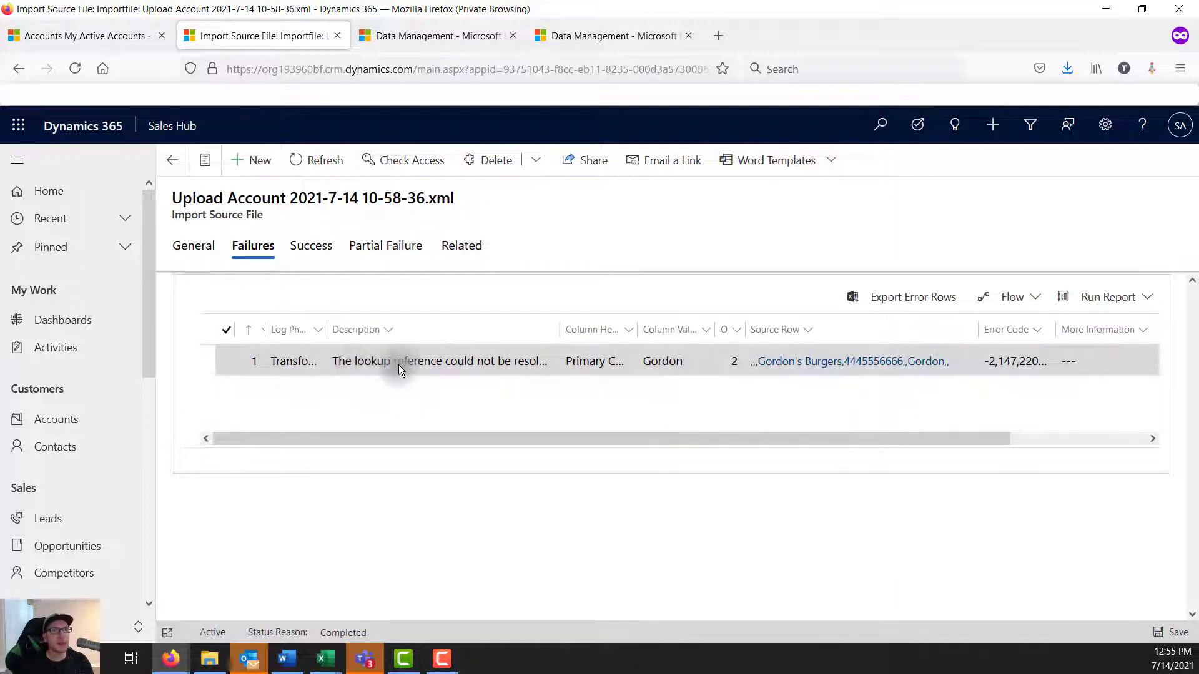
Widen the Failures columns to read the Primary Contact error, then return to My Imports
drag(560, 330, 597, 339)
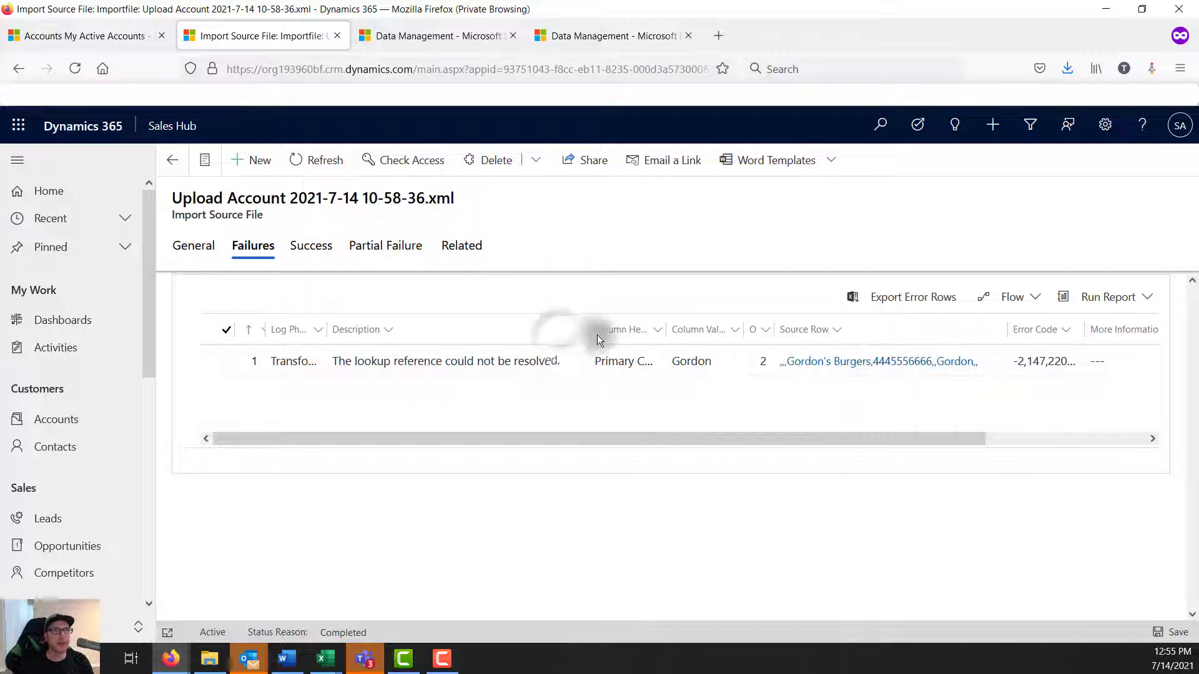
drag(666, 325, 749, 326)
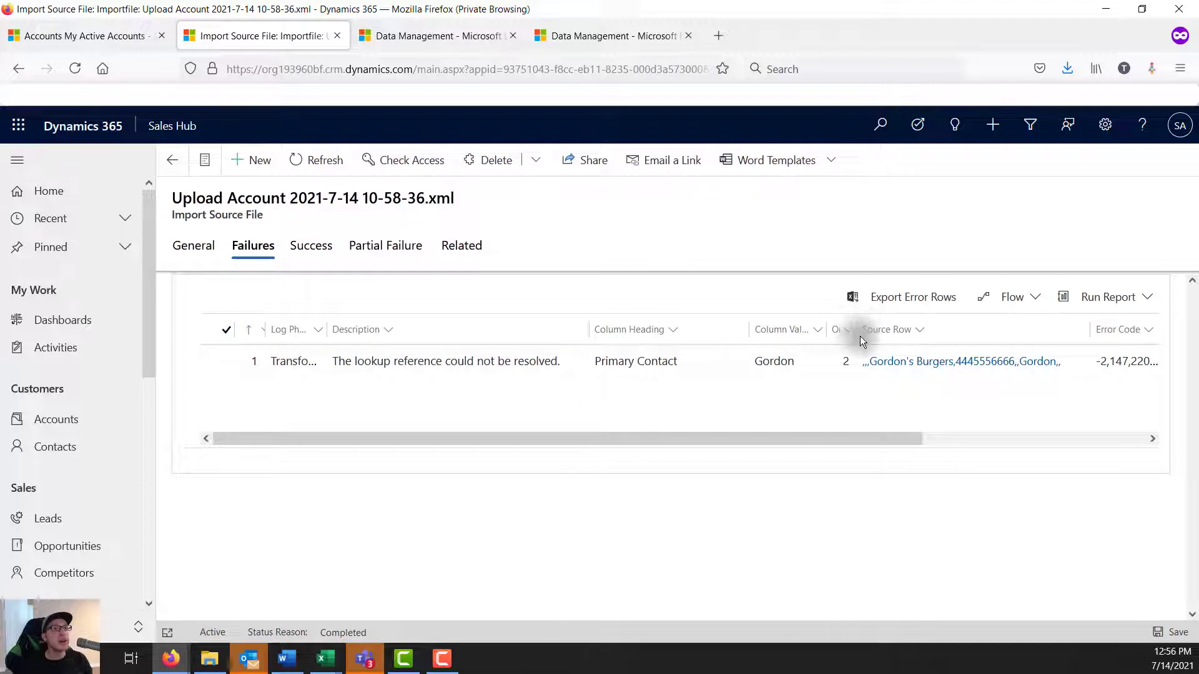
drag(857, 331, 886, 329)
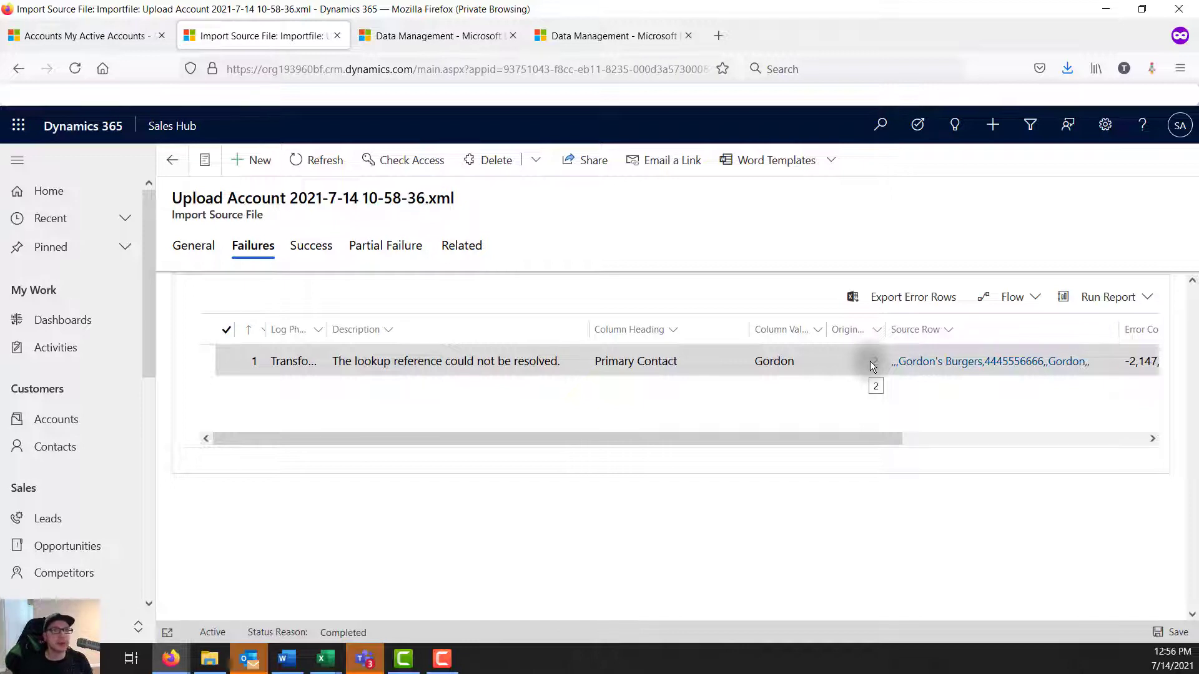
drag(864, 437, 983, 415)
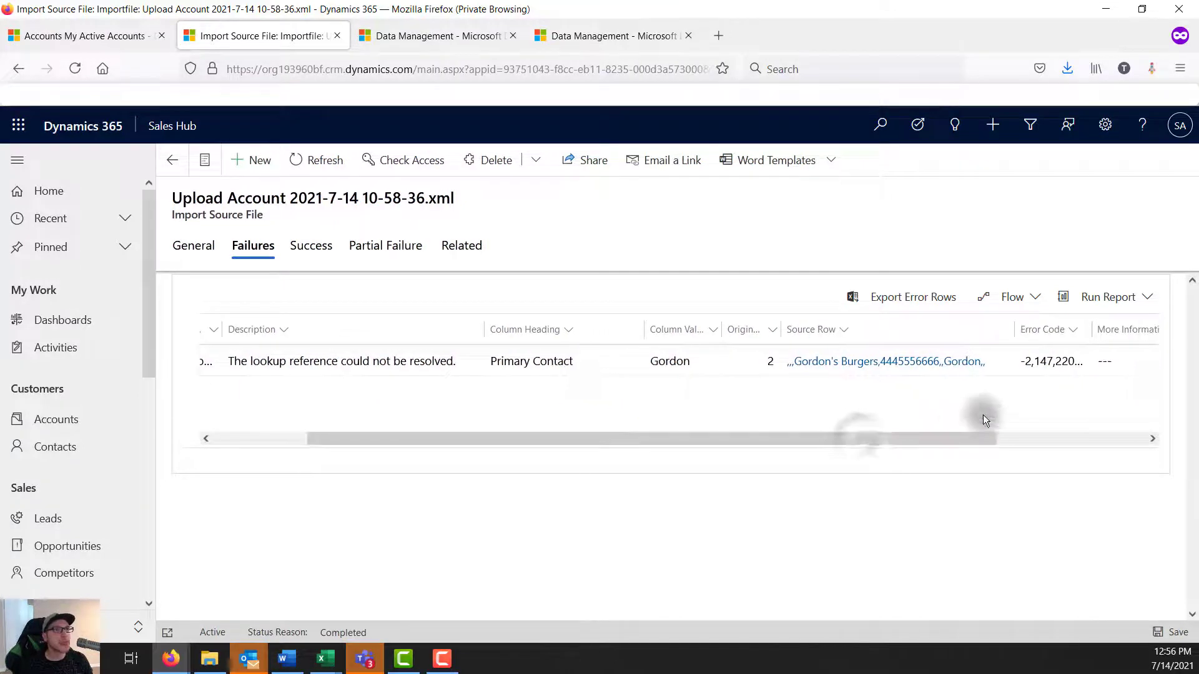
drag(1012, 327, 1091, 321)
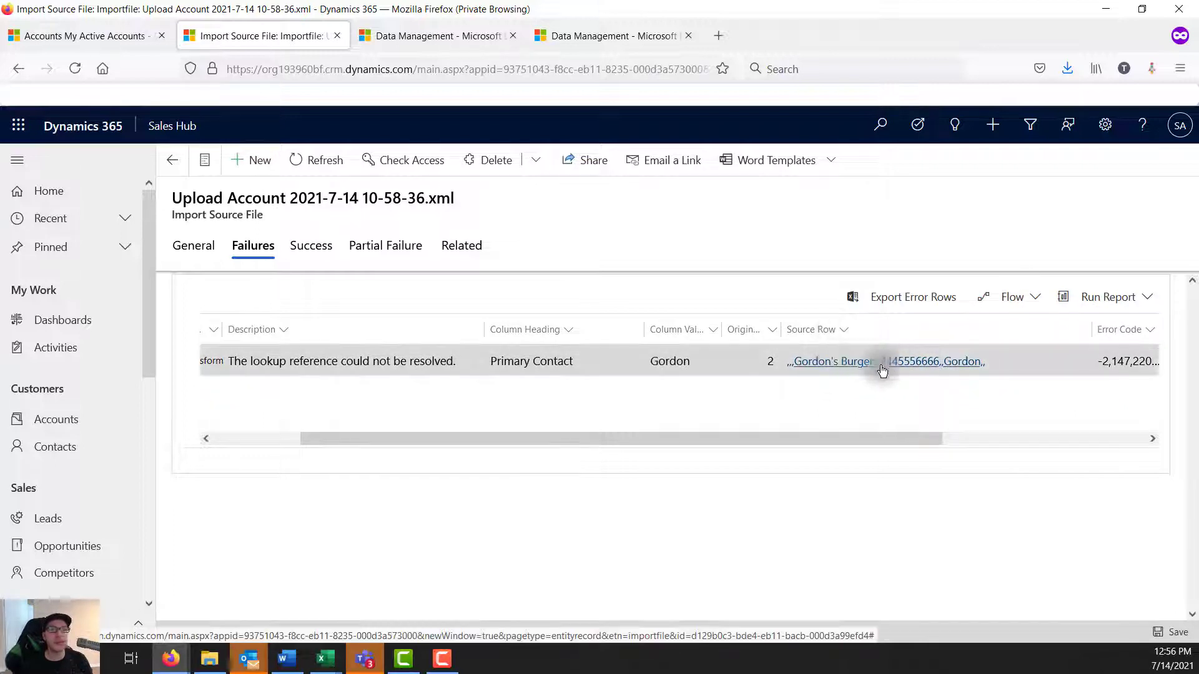
drag(643, 438, 482, 442)
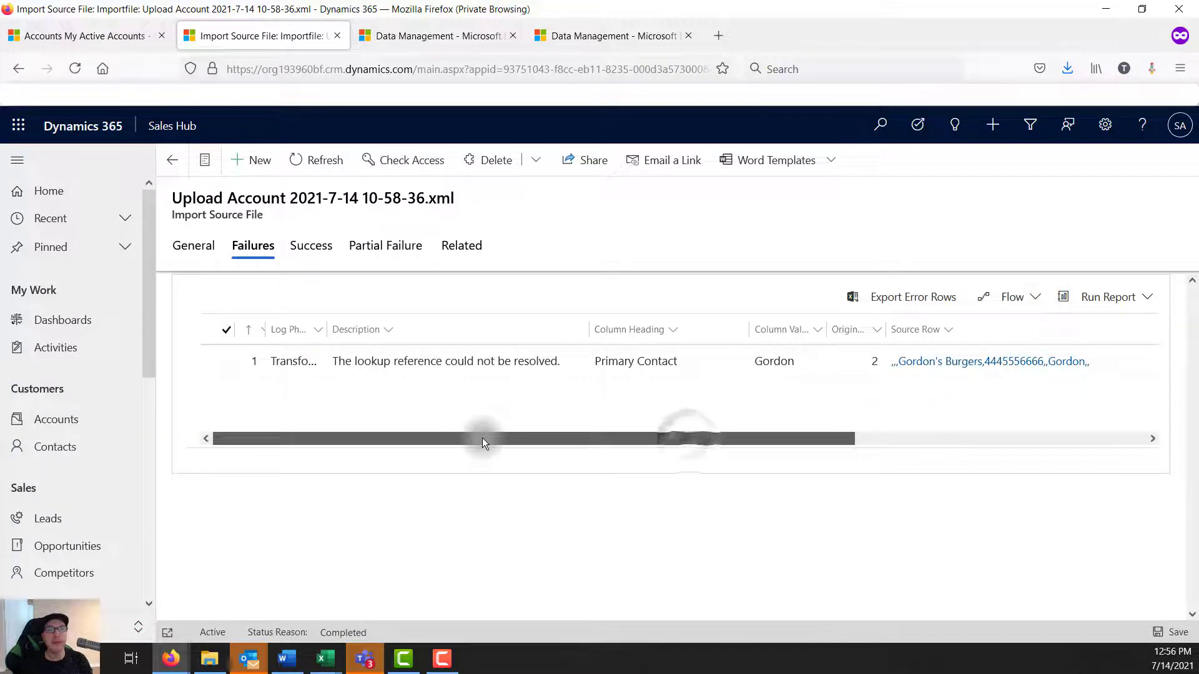
click(173, 160)
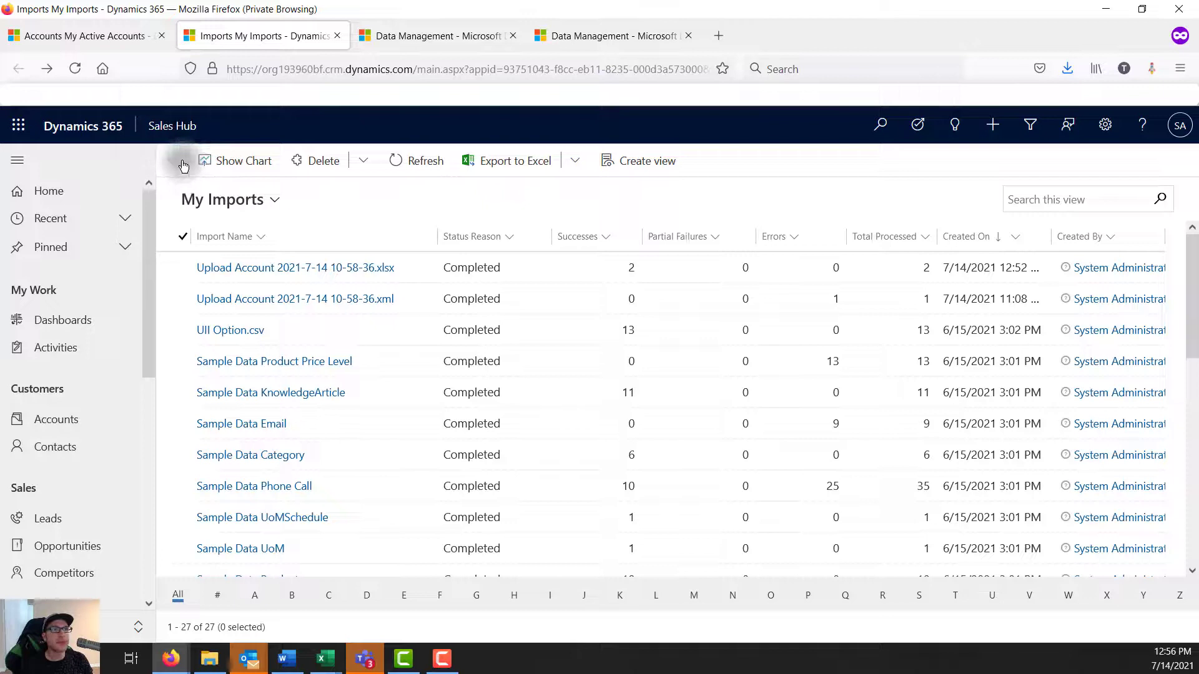
Open the completed .xlsx import and view its Success records
click(603, 277)
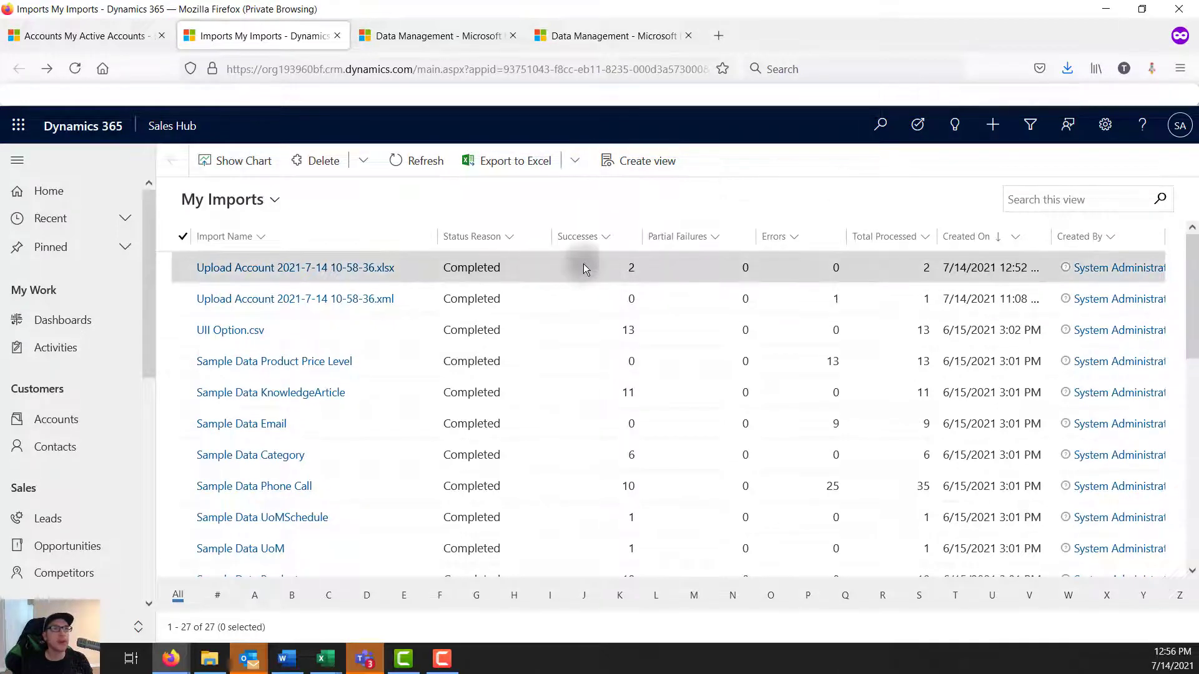
click(272, 269)
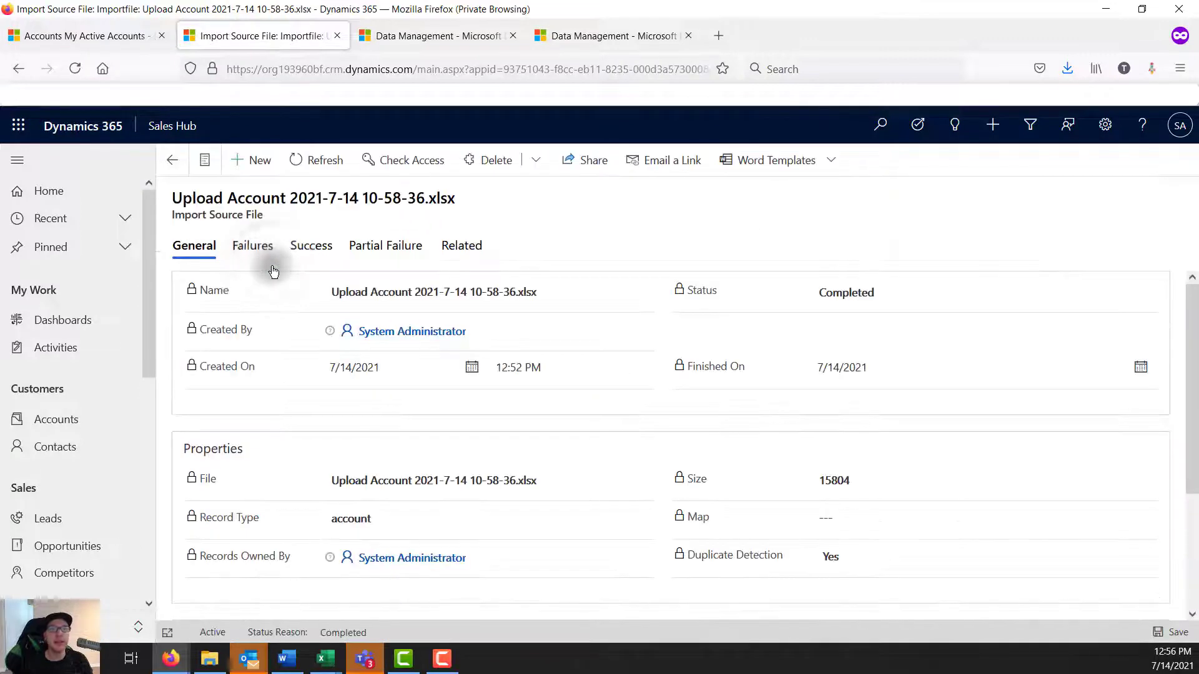
click(305, 249)
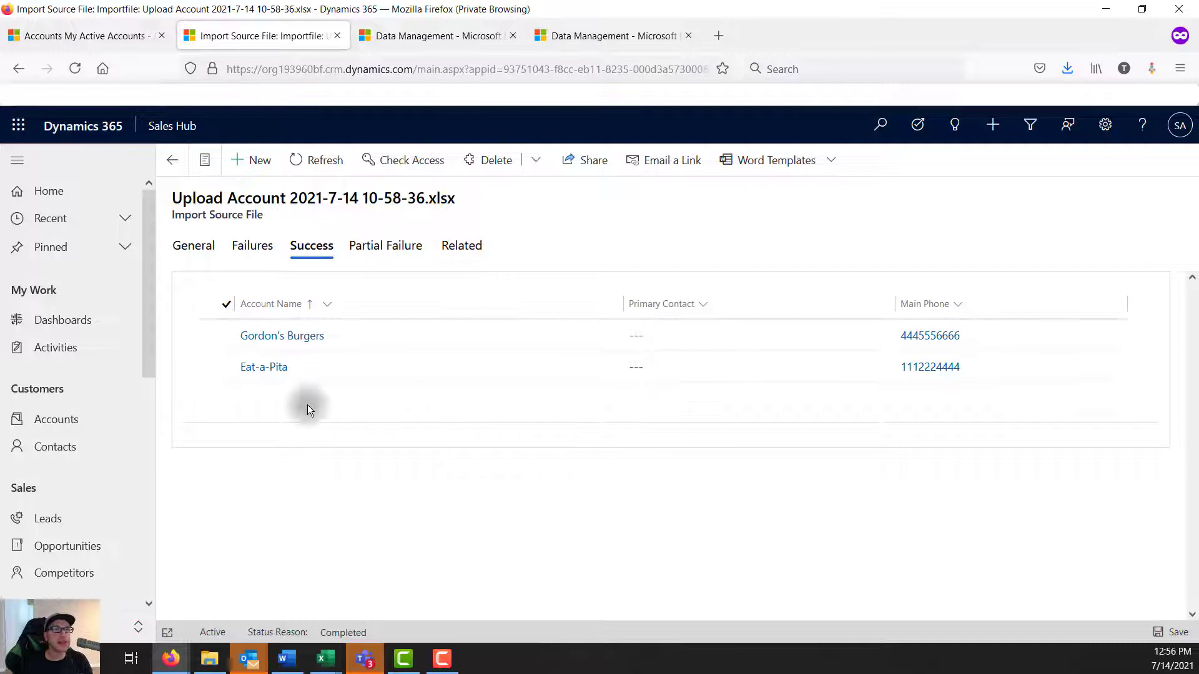
Open Gordon's Burgers to verify its phone and fax, then go to Contacts
click(288, 340)
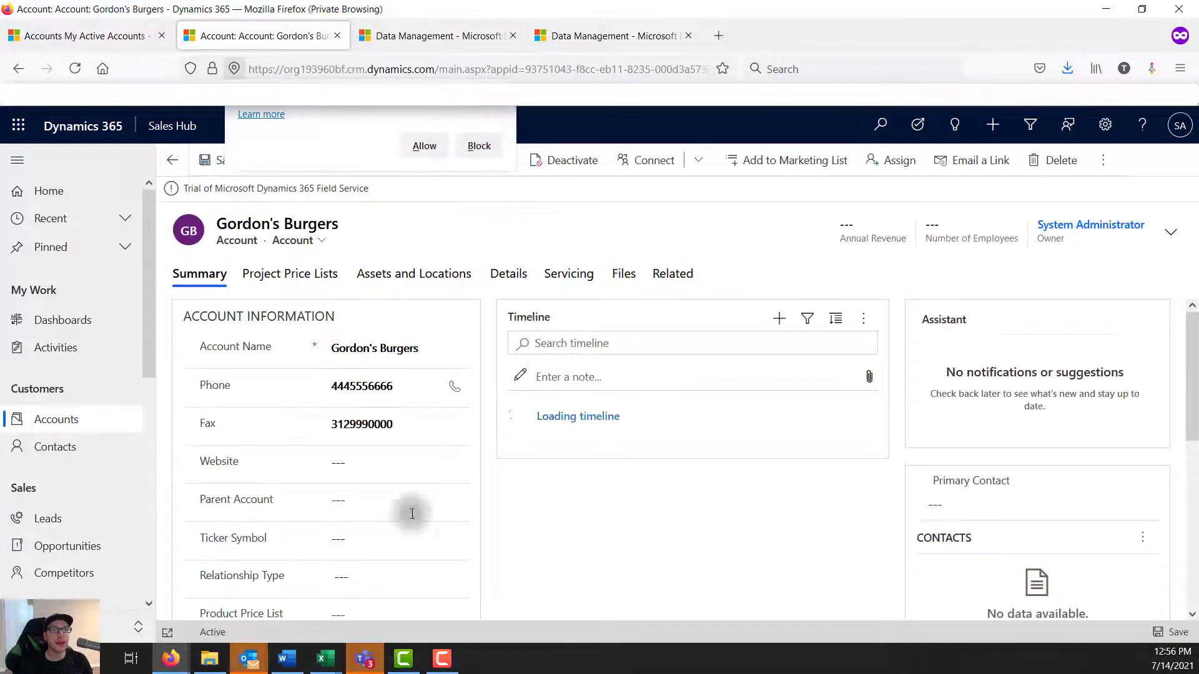
click(478, 146)
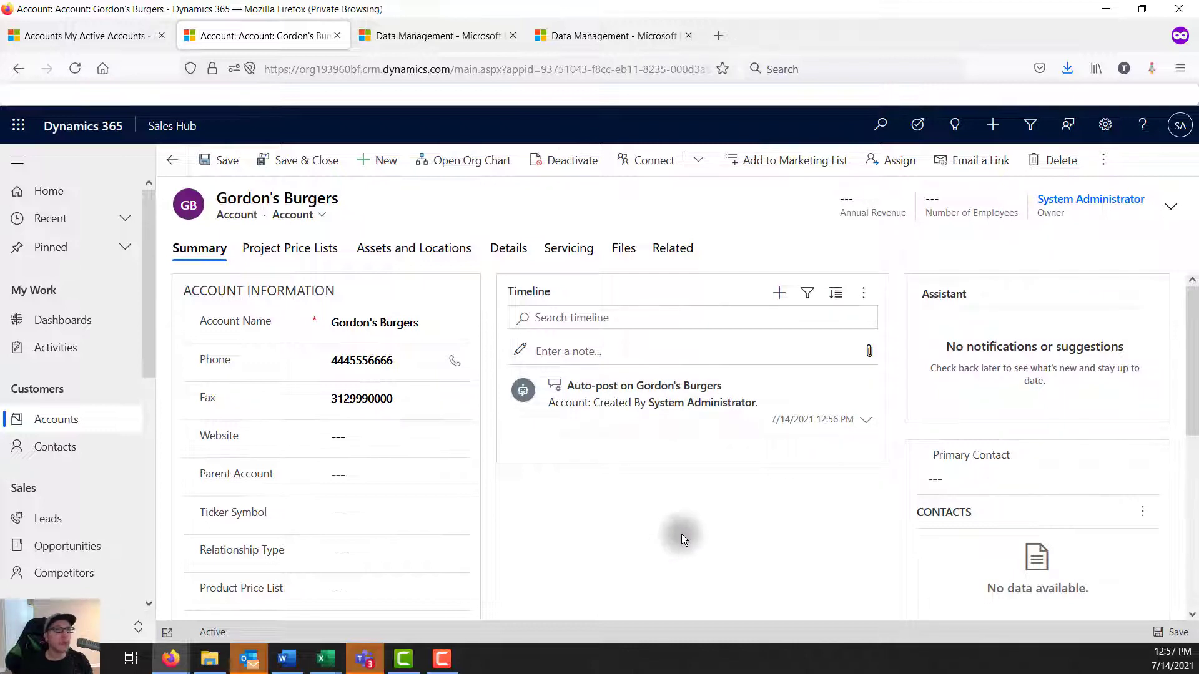
click(54, 457)
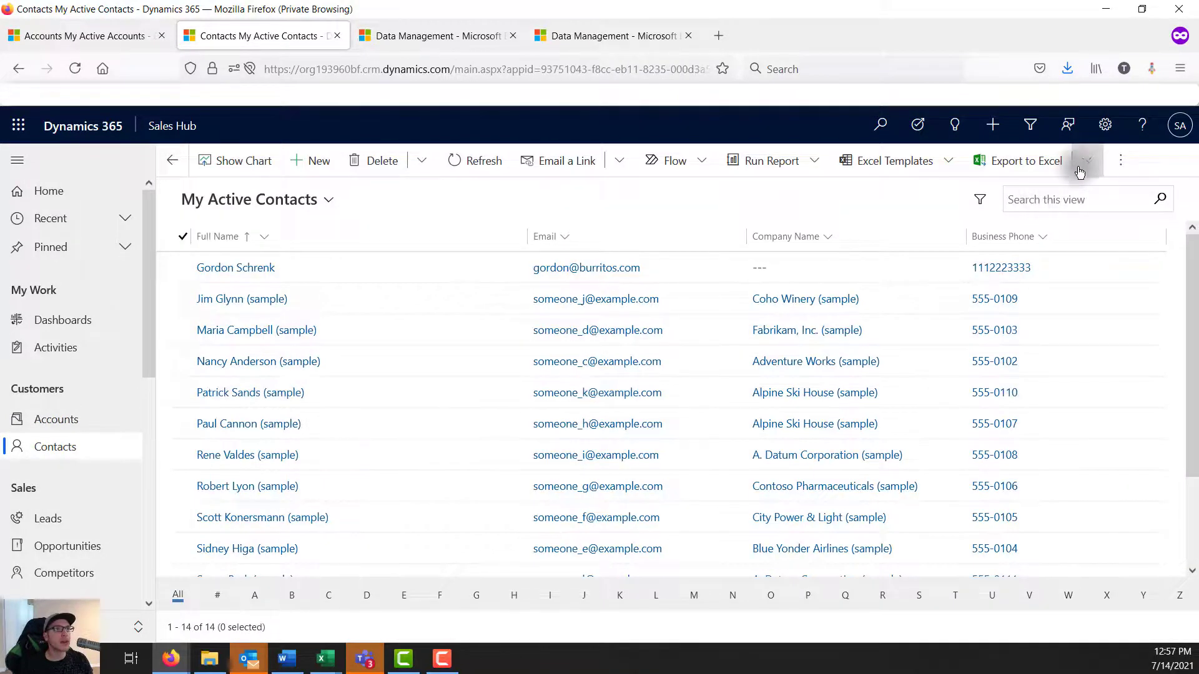
Start a Download Template from Excel Templates for the My Active Contacts view
click(927, 171)
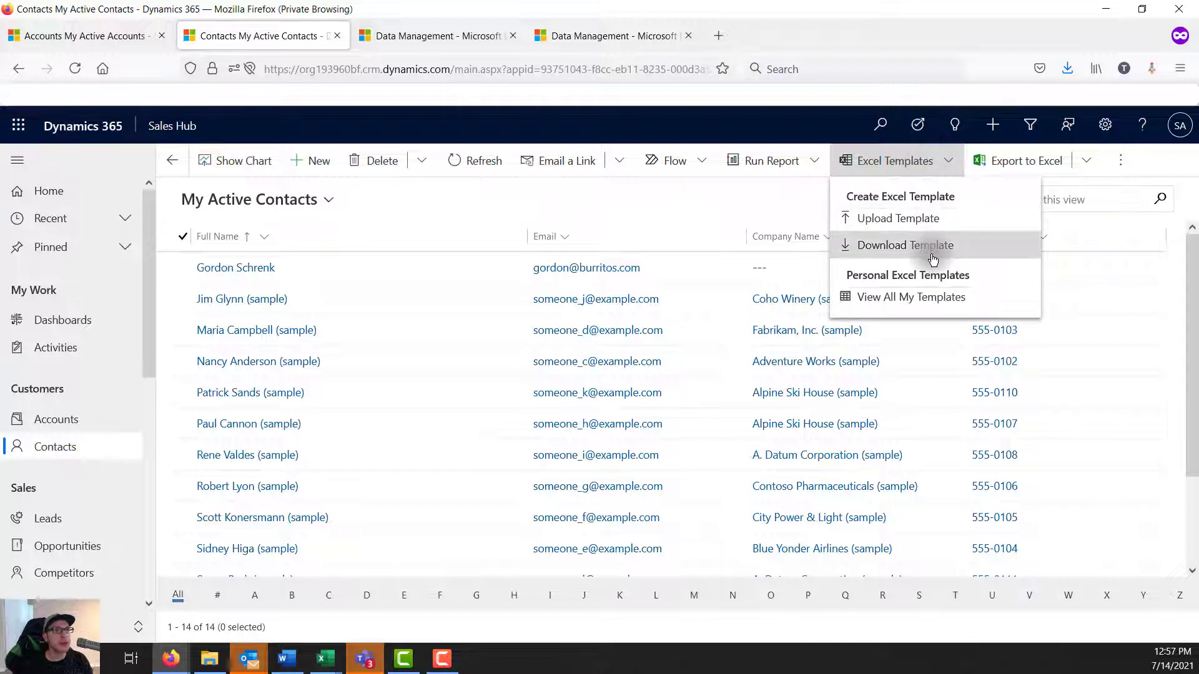
click(933, 259)
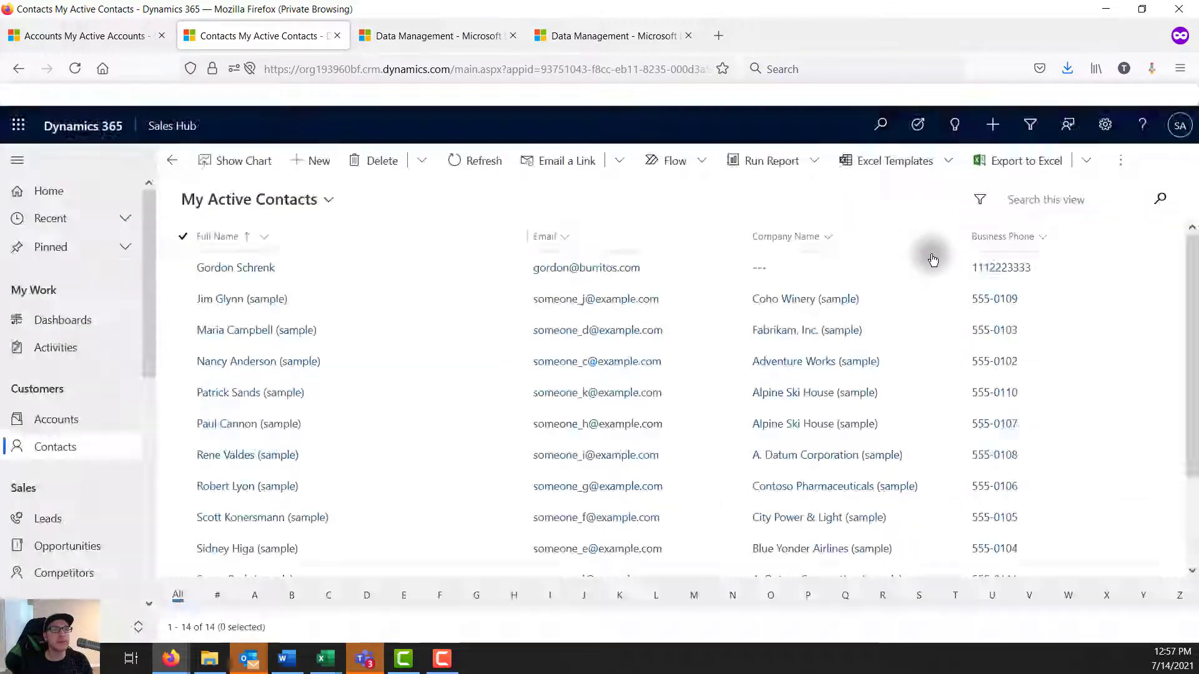